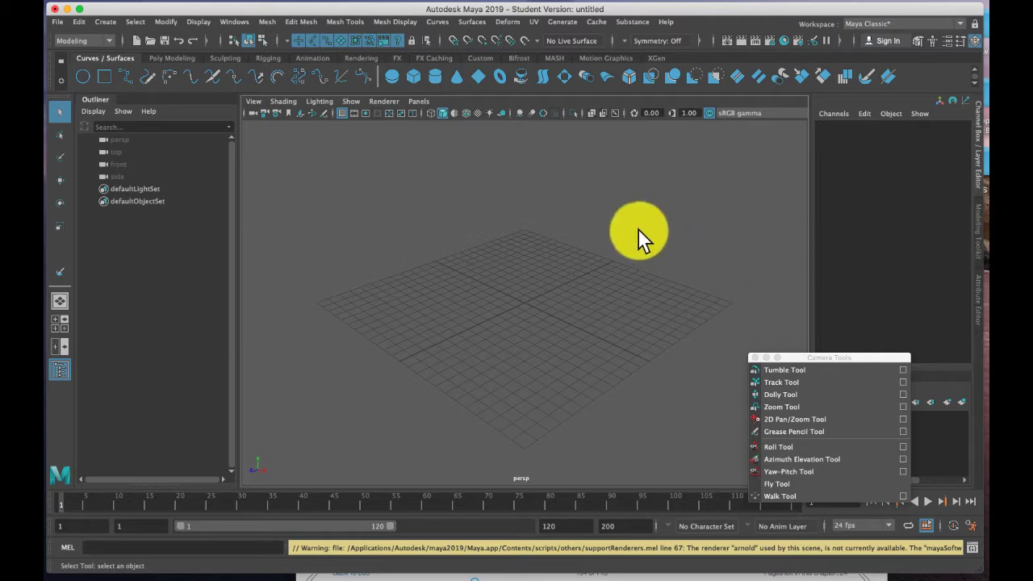
- Create a NURBS cylinder at the origin and stretch it vertically to a Y scale of about 5.6
{"action": "left_click", "coordinate": [435, 77]}
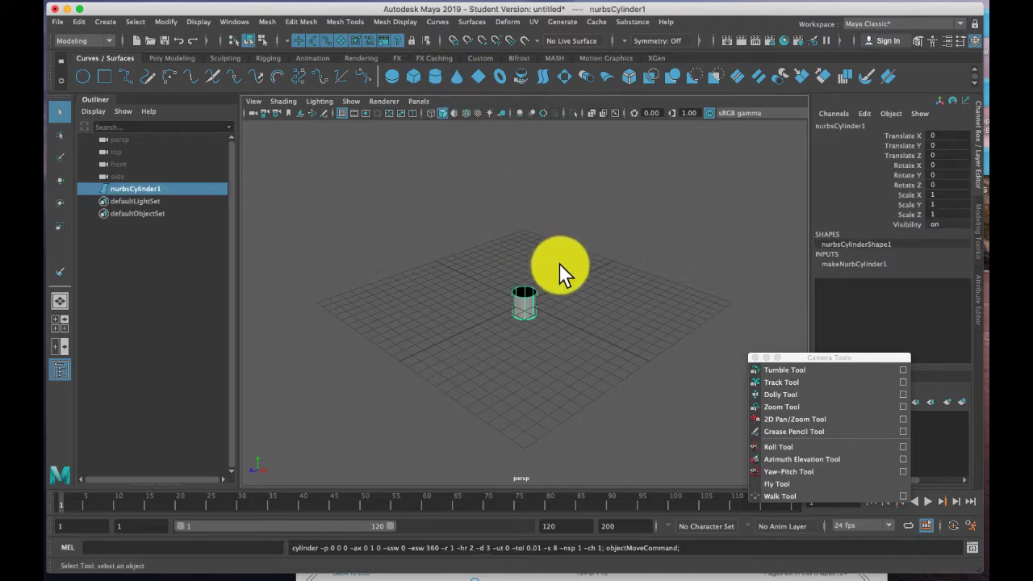
{"action": "key", "text": "r"}
{"action": "left_click_drag", "start_coordinate": [525, 249], "coordinate": [533, 42]}
- Try to widen the cylinder along X to a scale of about 3.66, and undo that scaling
{"action": "left_click_drag", "start_coordinate": [524, 305], "coordinate": [653, 371]}
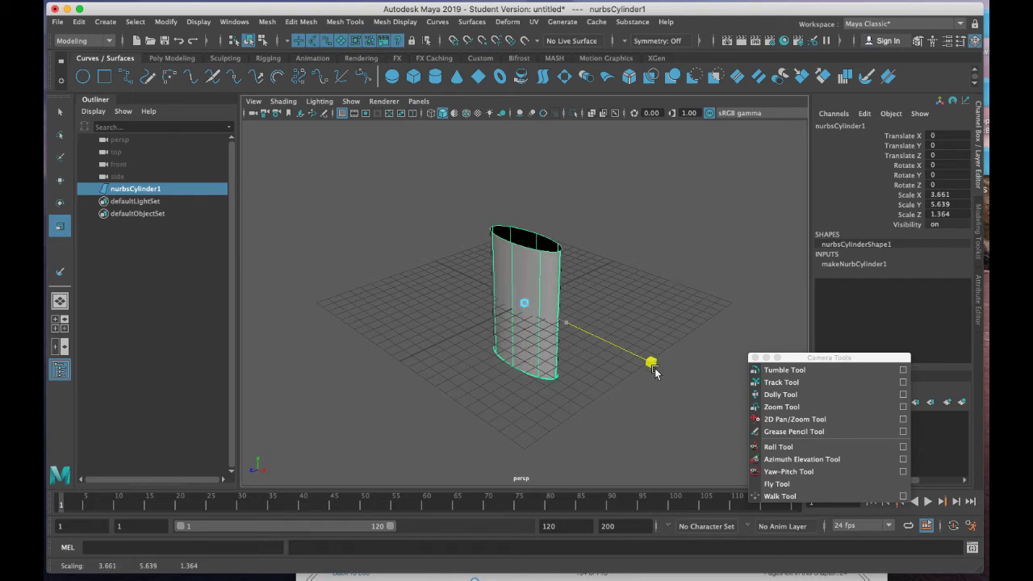
{"action": "left_click_drag", "start_coordinate": [654, 371], "coordinate": [654, 368]}
{"action": "key", "text": "z"}
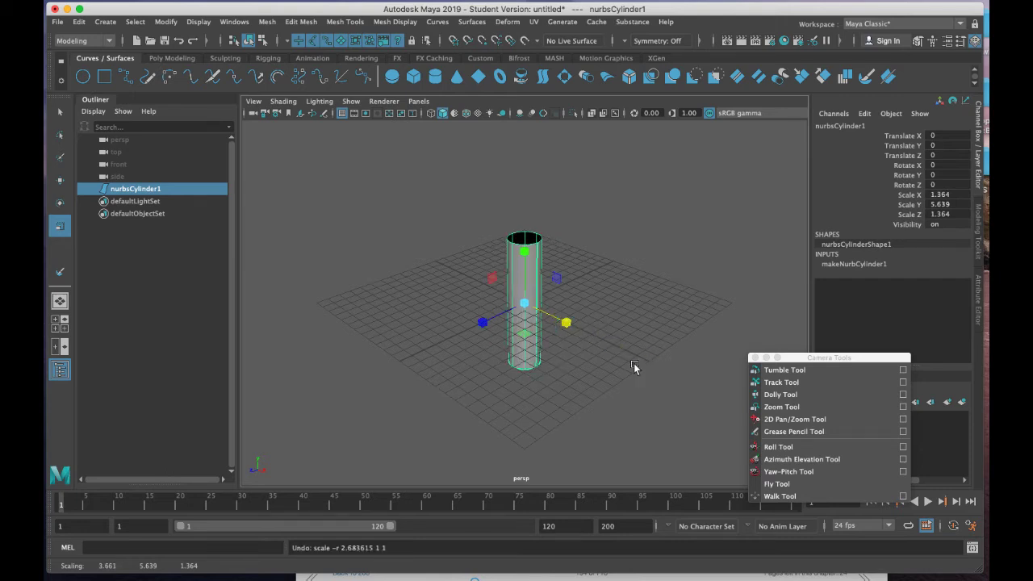
- Scale the cylinder up uniformly to about 1.87 in X and Z and 7.71 in Y
{"action": "left_click_drag", "start_coordinate": [527, 301], "coordinate": [552, 312]}
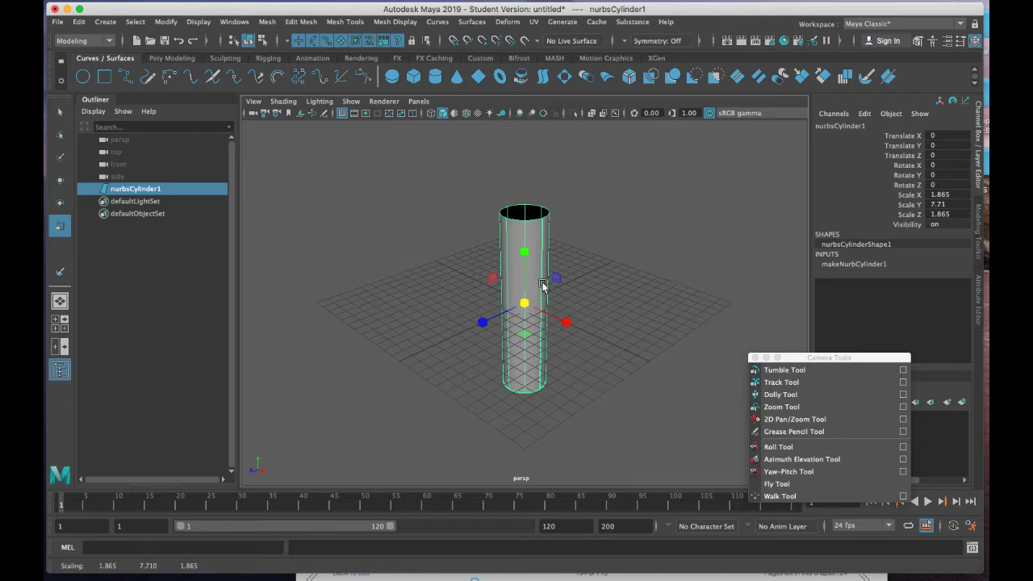
{"action": "key", "text": "q"}
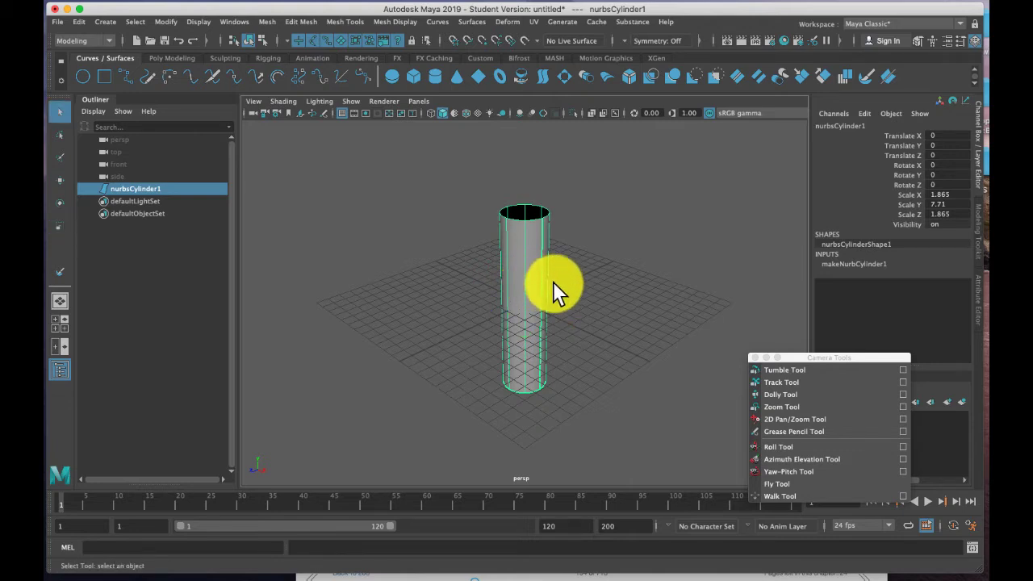
- Duplicate the cylinder and rotate the copy about the X axis to roughly -84 degrees so it crosses the original
{"action": "key", "text": "super+d"}
{"action": "key", "text": "e"}
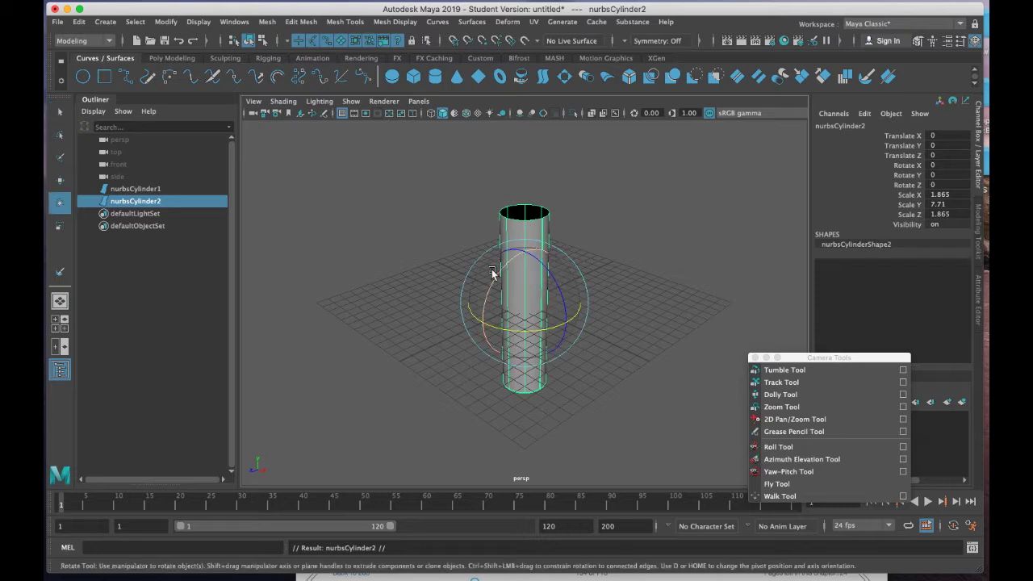
{"action": "left_click_drag", "start_coordinate": [489, 283], "coordinate": [574, 226]}
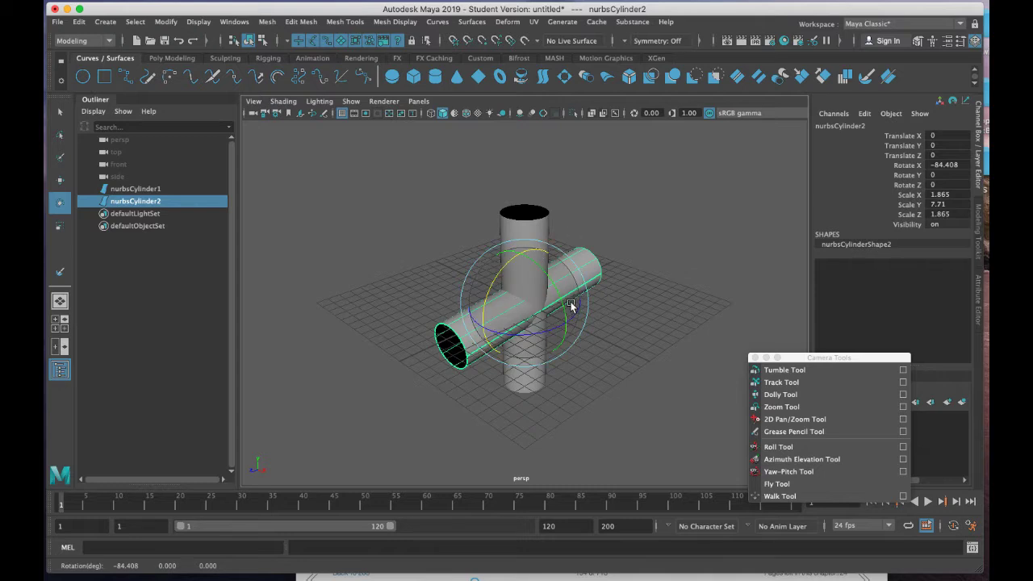
- Scale the crossing cylinder down uniformly to about 1.65 in X and Z and 6.81 in Y, and set its Rotate X to -90
{"action": "key", "text": "r"}
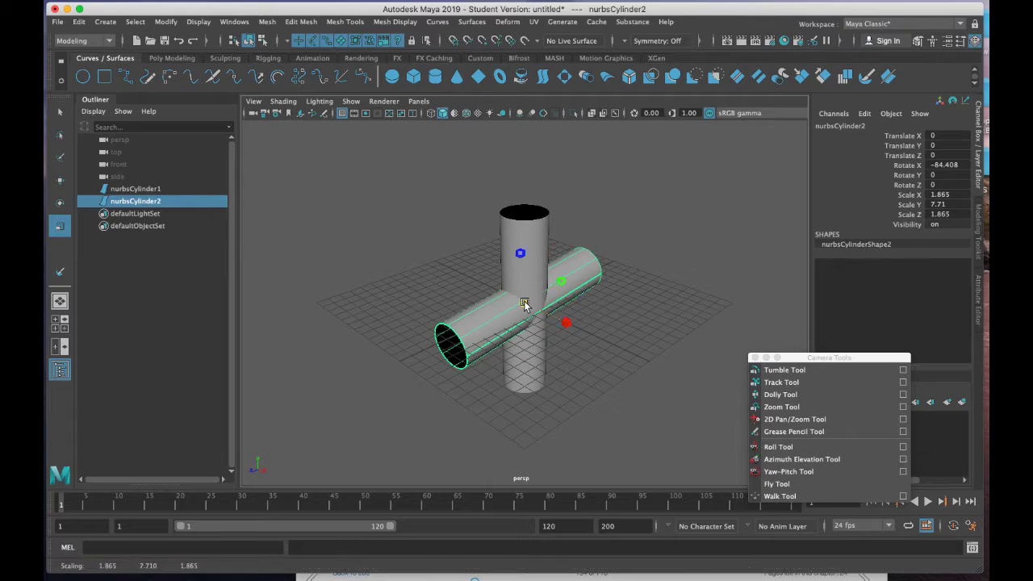
{"action": "left_click_drag", "start_coordinate": [525, 304], "coordinate": [512, 301]}
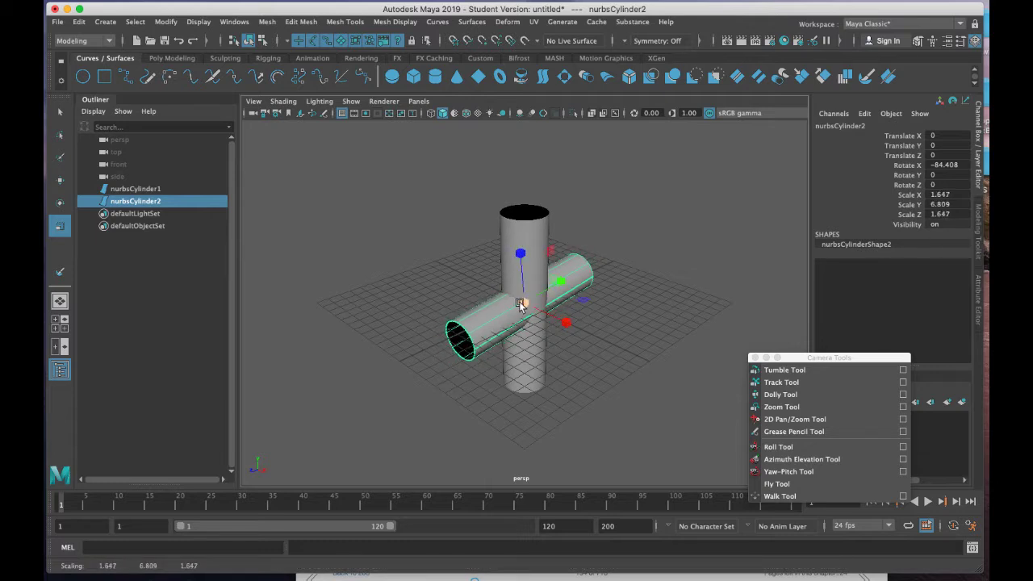
{"action": "left_click_drag", "start_coordinate": [547, 381], "coordinate": [509, 369], "text": "alt"}
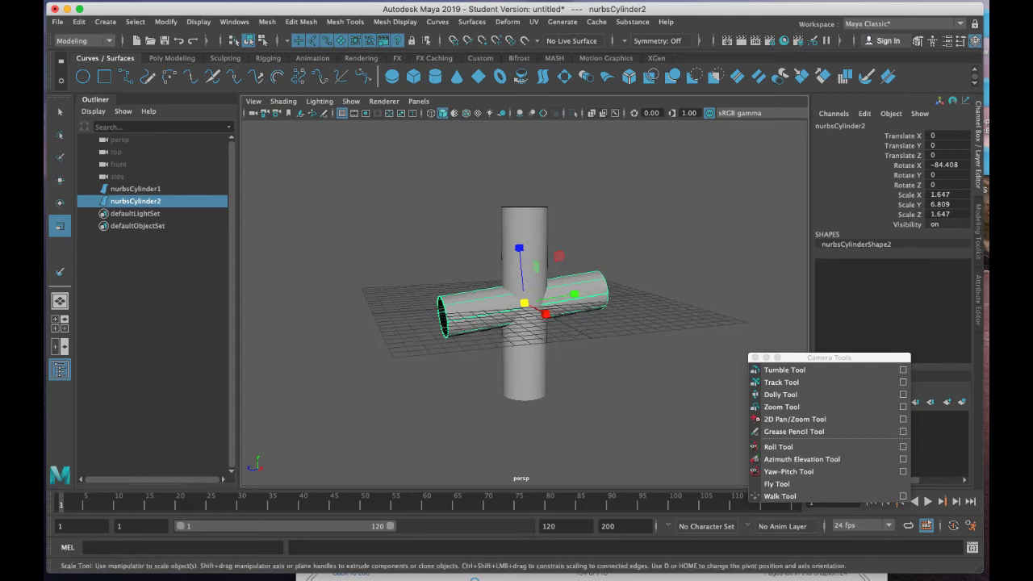
{"action": "left_click", "coordinate": [965, 168]}
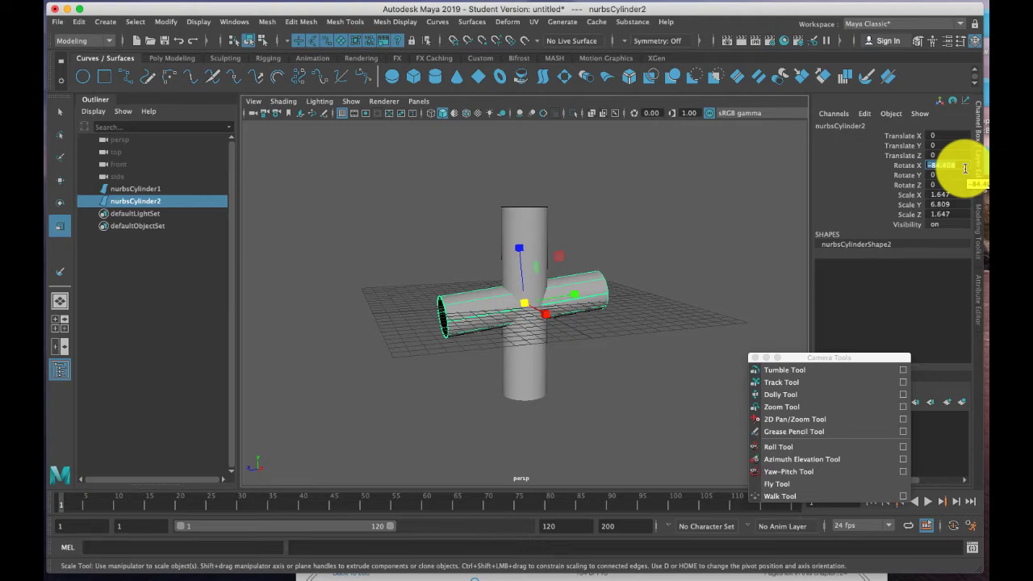
{"action": "type", "text": "-90"}
{"action": "key", "text": "Return"}
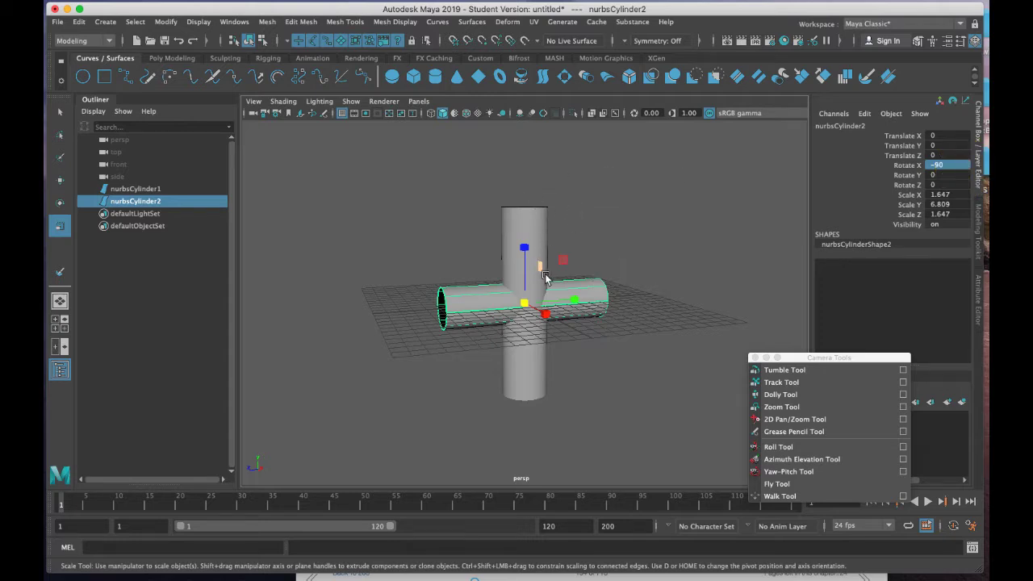
- Duplicate both crossing cylinders together and move the copied pair along X by about 18.9 units
{"action": "left_click", "coordinate": [636, 355]}
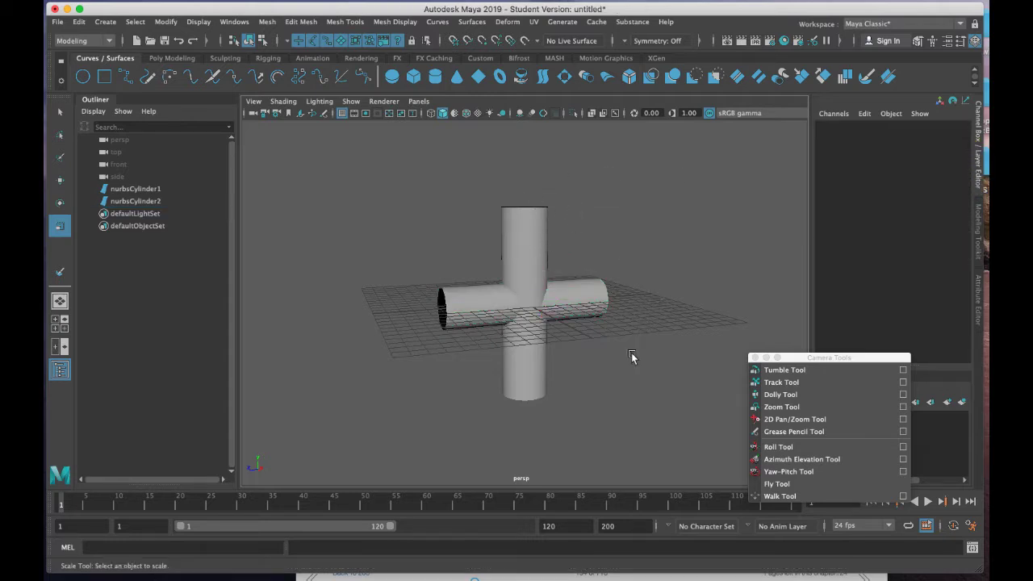
{"action": "left_click", "coordinate": [526, 346]}
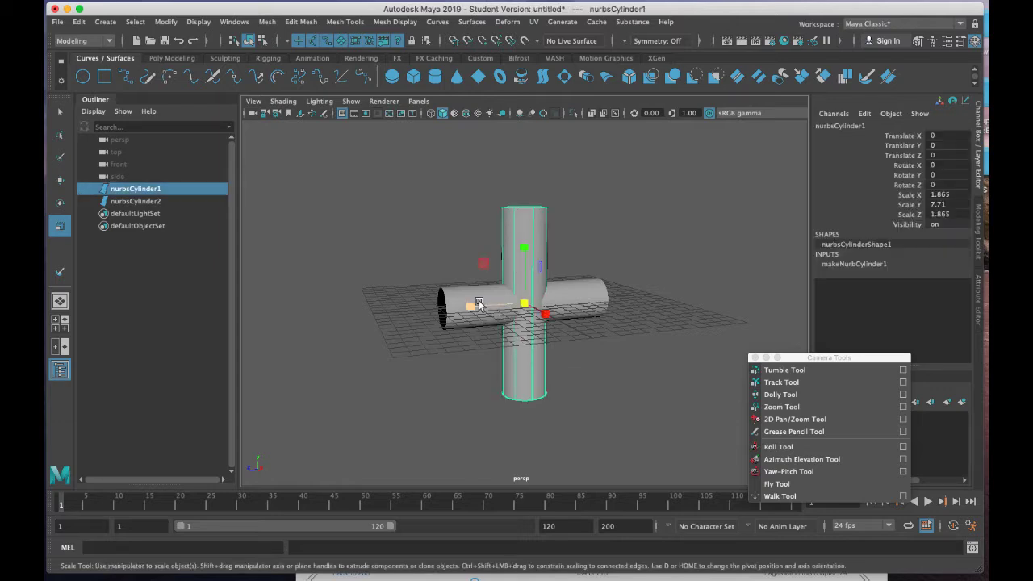
{"action": "key", "text": "q"}
{"action": "left_click", "coordinate": [482, 297], "text": "shift"}
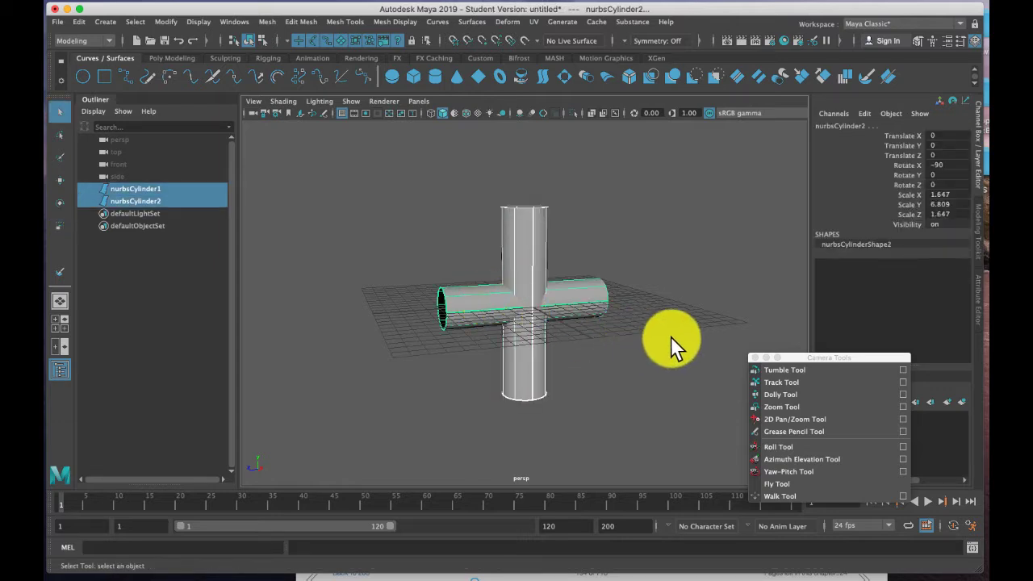
{"action": "left_click_drag", "start_coordinate": [607, 364], "coordinate": [702, 367], "text": "alt"}
{"action": "key", "text": "ctrl+d"}
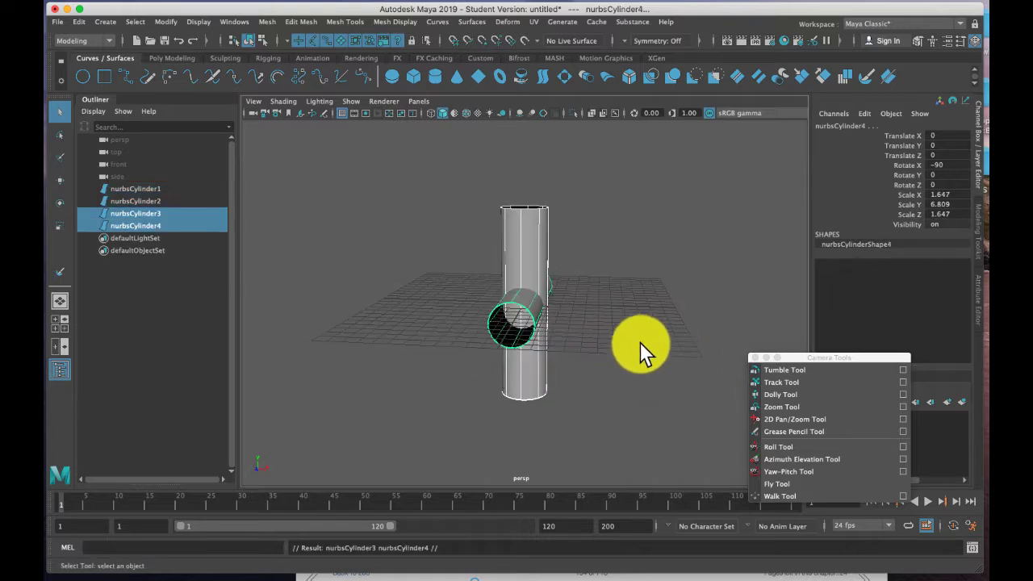
{"action": "key", "text": "w"}
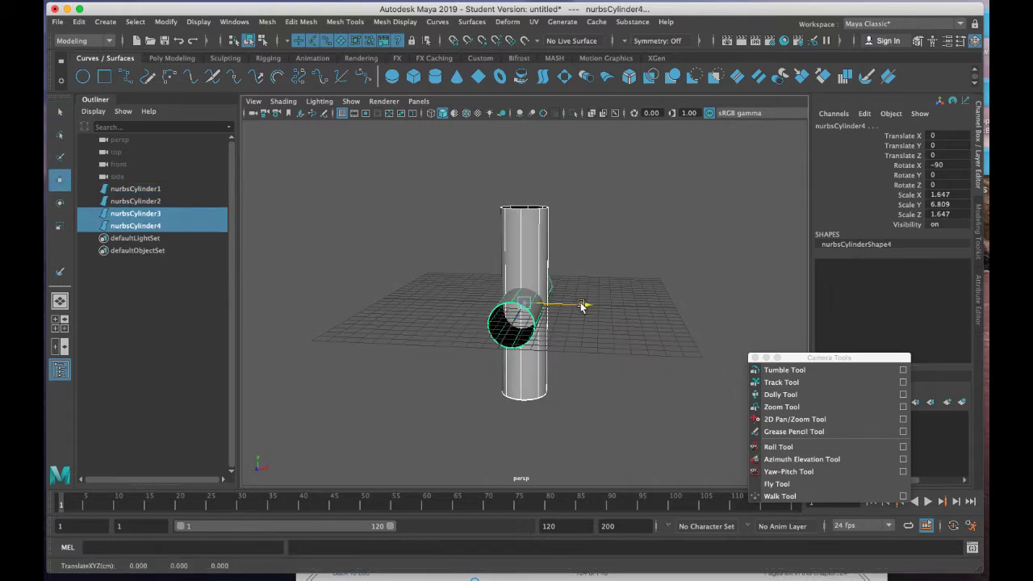
{"action": "left_click_drag", "start_coordinate": [584, 305], "coordinate": [830, 305]}
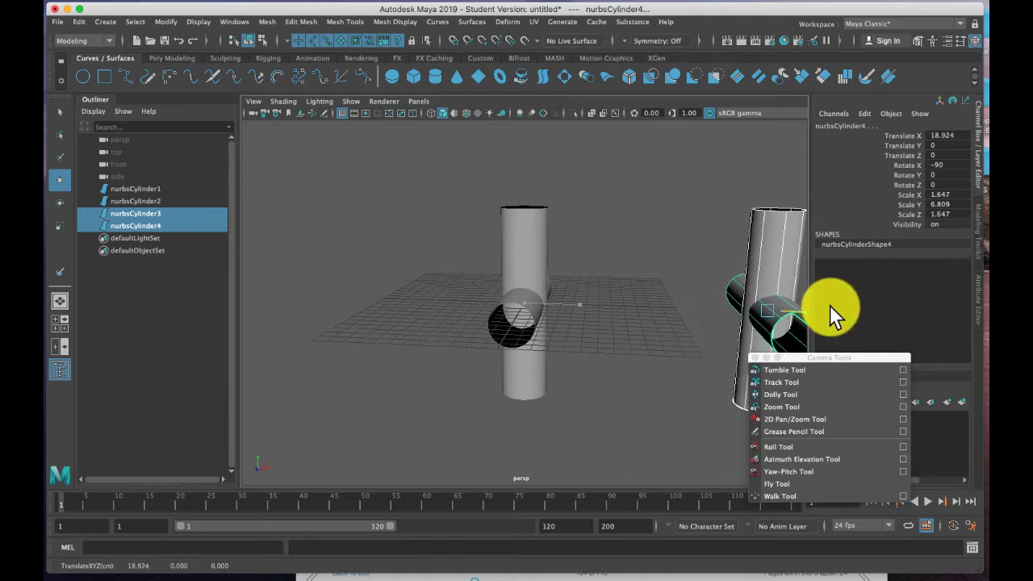
- Examine from several angles, in wireframe and shaded display, how the cylinders of both pairs pass through each other
{"action": "left_click_drag", "start_coordinate": [528, 307], "coordinate": [572, 301], "text": "alt"}
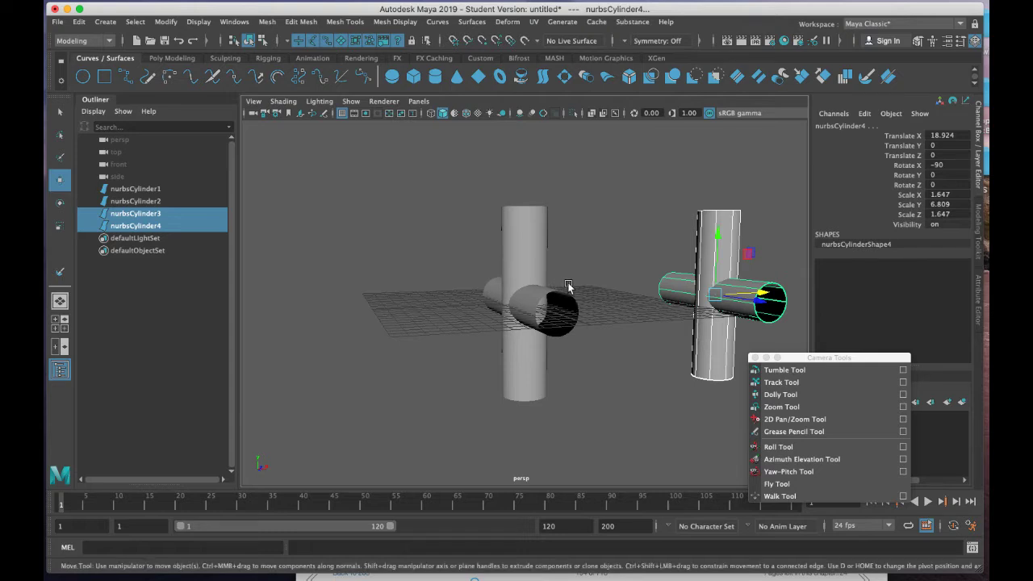
{"action": "left_click", "coordinate": [597, 312]}
{"action": "left_click_drag", "start_coordinate": [597, 314], "coordinate": [538, 299], "text": "alt"}
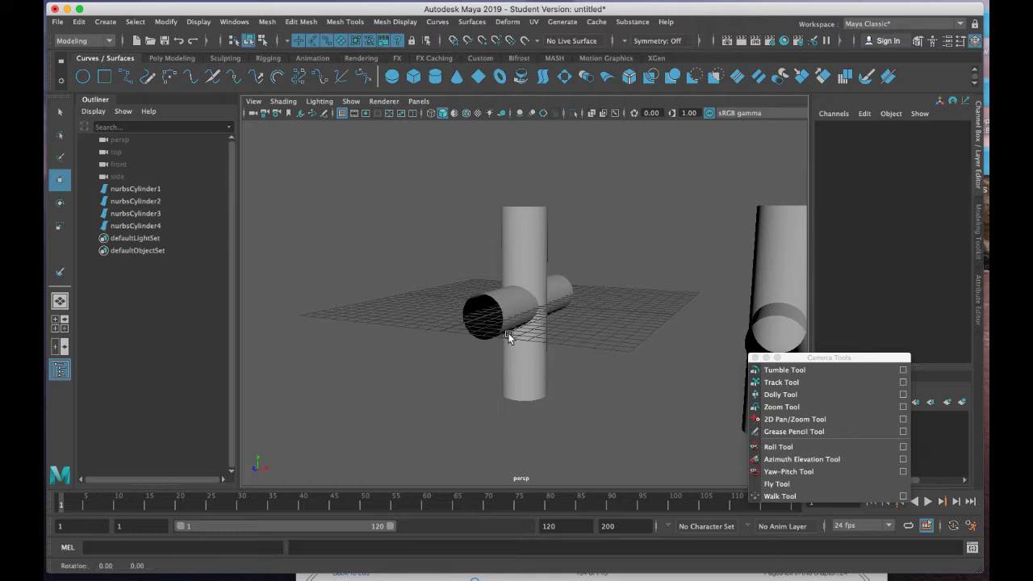
{"action": "left_click_drag", "start_coordinate": [511, 334], "coordinate": [520, 296], "text": "alt"}
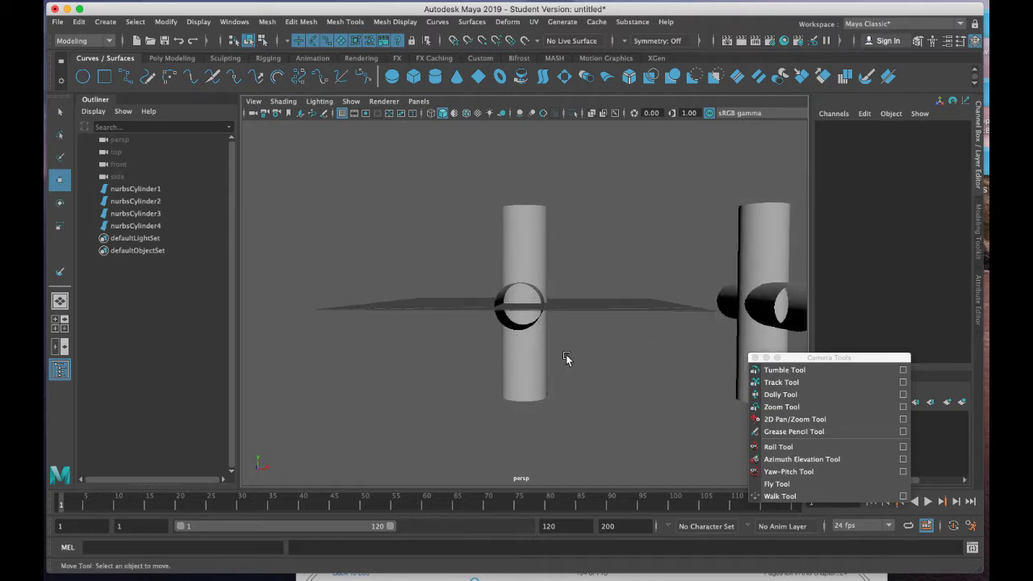
{"action": "left_click_drag", "start_coordinate": [565, 359], "coordinate": [638, 365], "text": "alt"}
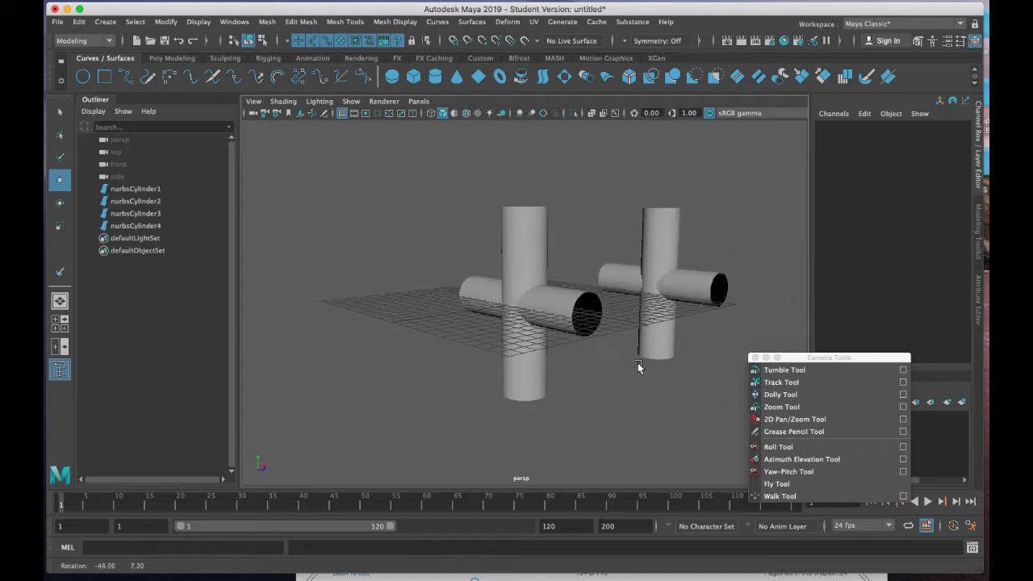
{"action": "key", "text": "4"}
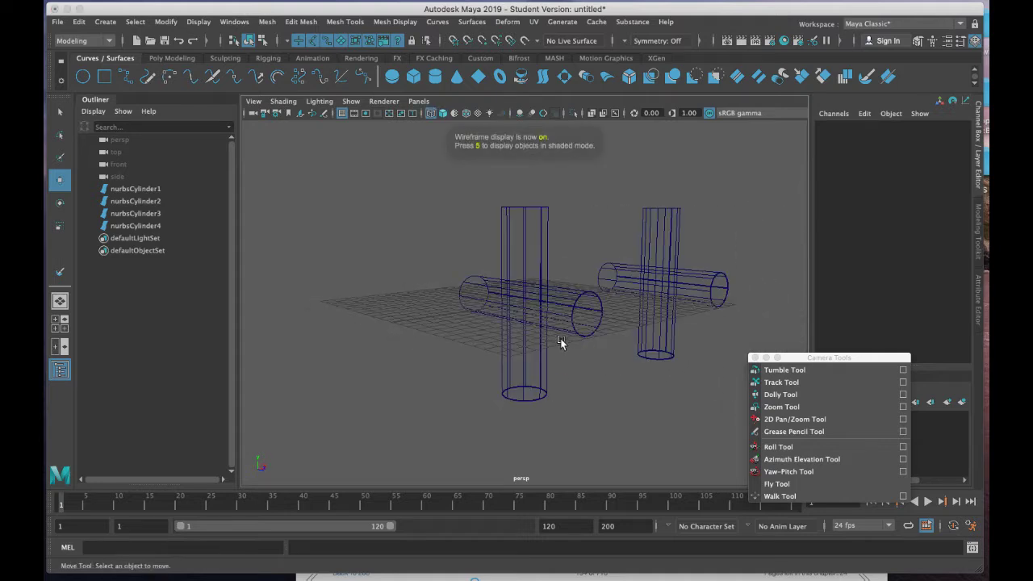
{"action": "left_click_drag", "start_coordinate": [557, 339], "coordinate": [526, 343], "text": "alt"}
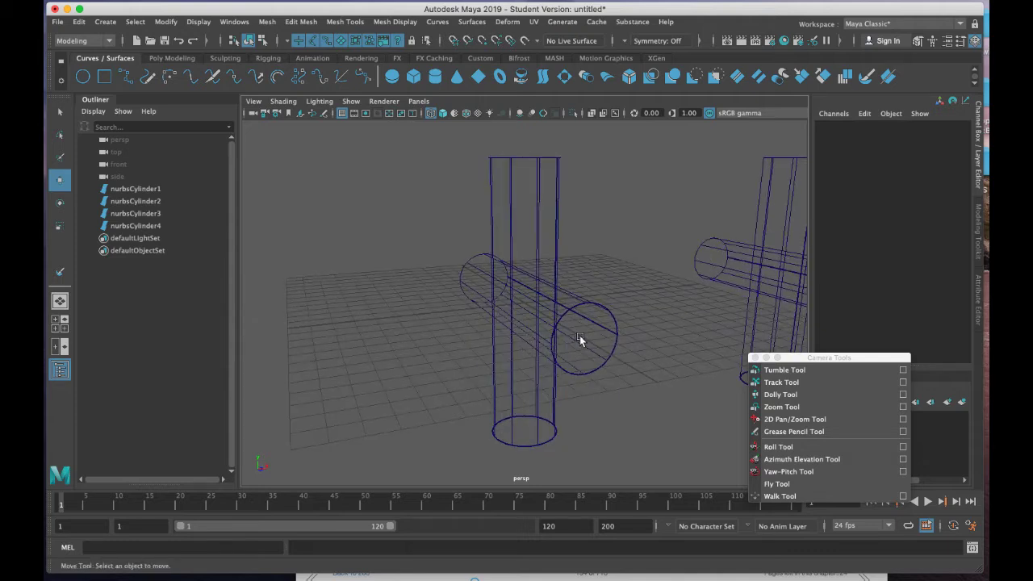
{"action": "key", "text": "5"}
{"action": "mouse_move", "coordinate": [608, 365]}
{"action": "left_mouse_down", "text": "alt"}
{"action": "mouse_move", "coordinate": [575, 351]}
{"action": "mouse_move", "coordinate": [617, 351]}
{"action": "left_mouse_up", "text": "alt"}
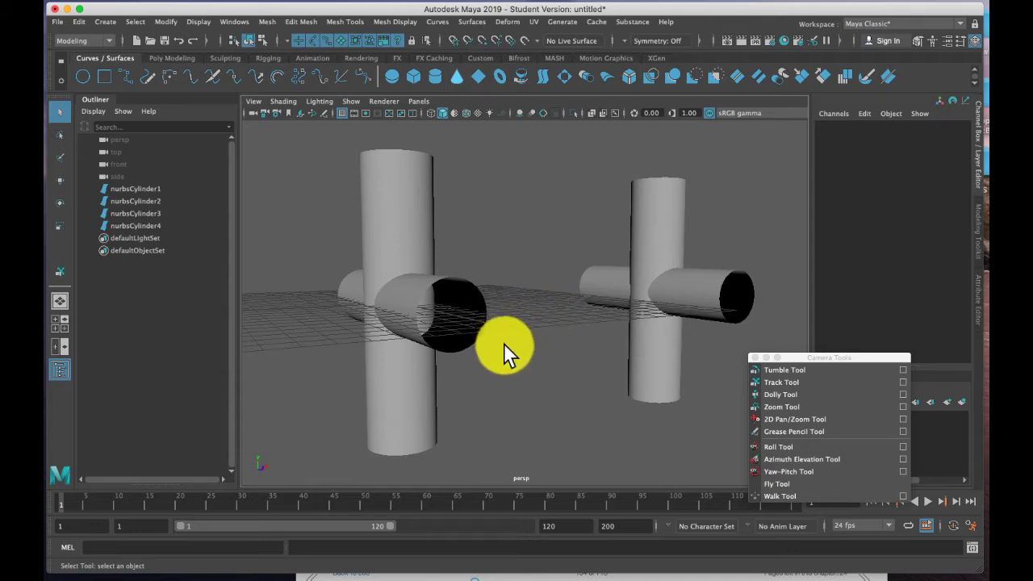
- Combine the original vertical cylinder with the horizontal cylinder crossing it using the NURBS Boolean Union Tool, picking the vertical one first
{"action": "left_click", "coordinate": [62, 113]}
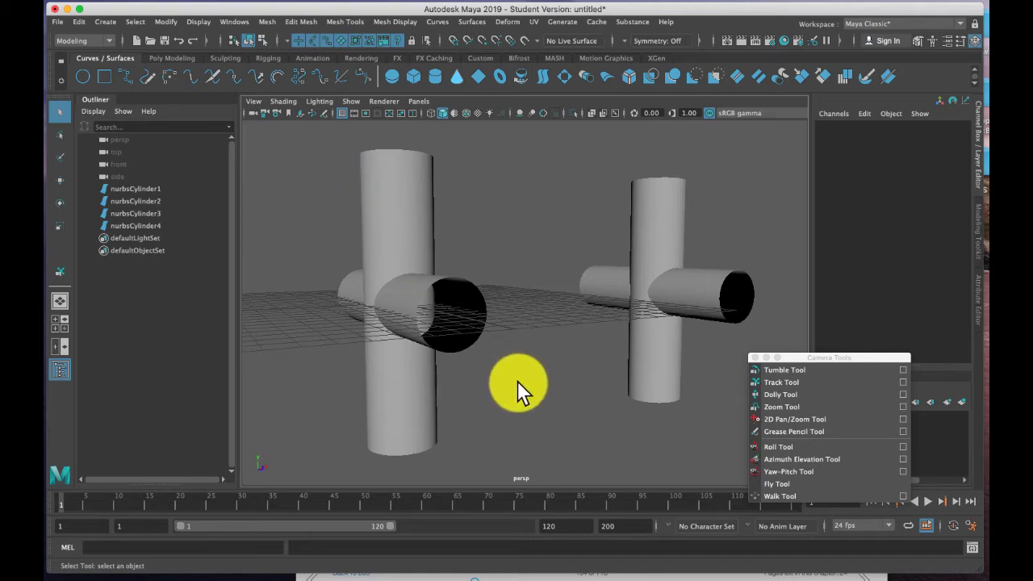
{"action": "left_click", "coordinate": [471, 23]}
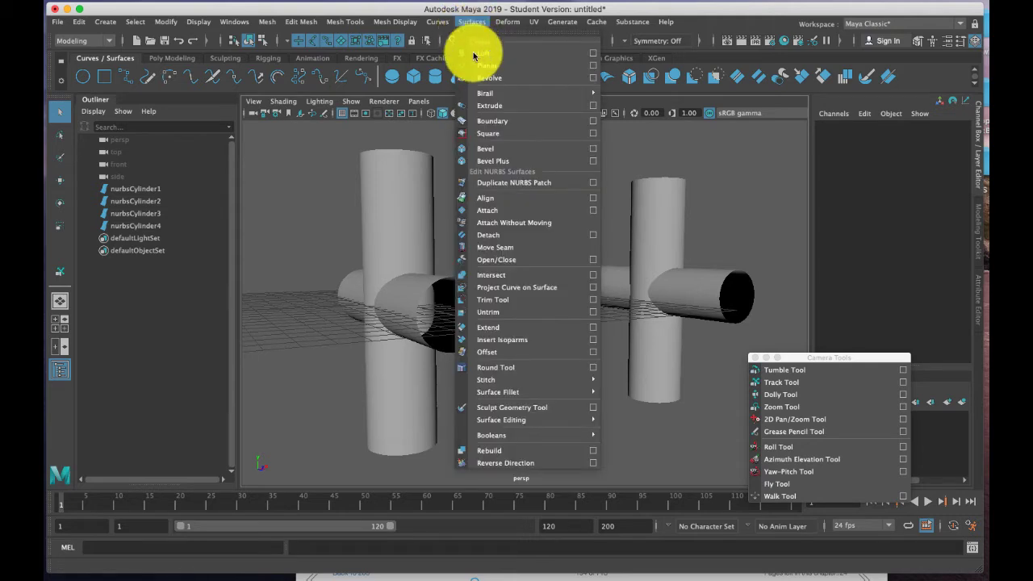
{"action": "mouse_move", "coordinate": [513, 434]}
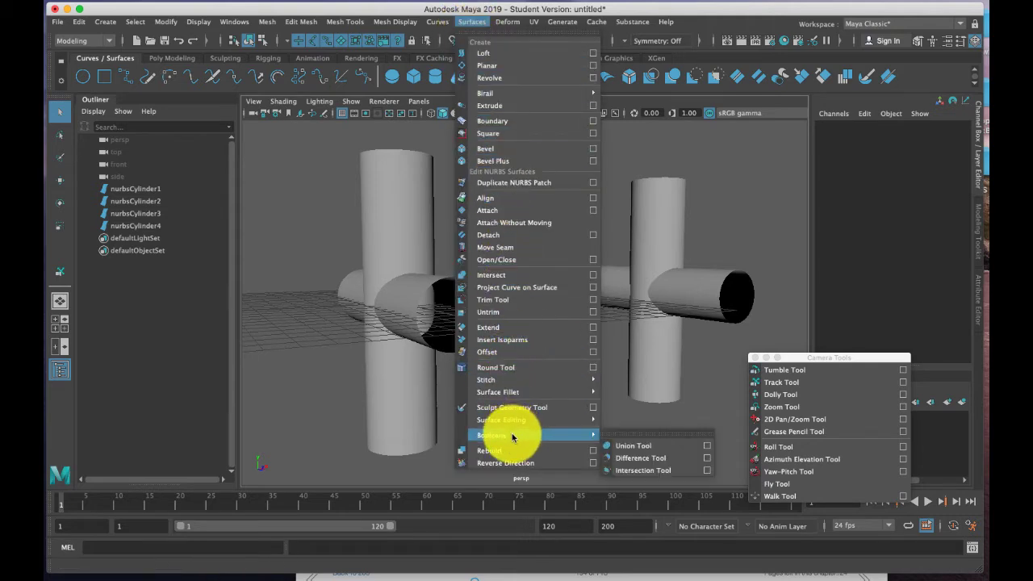
{"action": "left_click", "coordinate": [635, 449]}
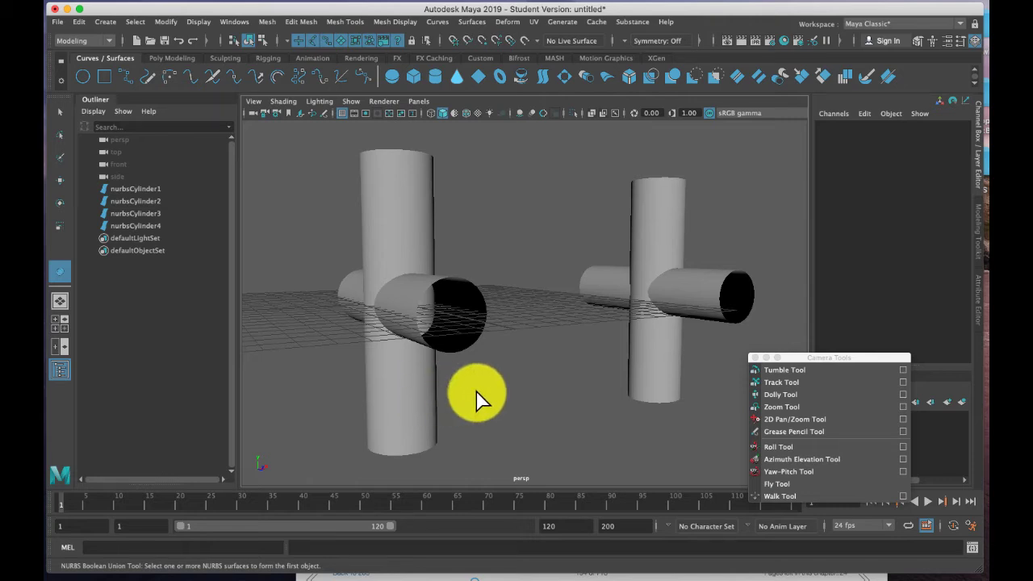
{"action": "left_click", "coordinate": [407, 398]}
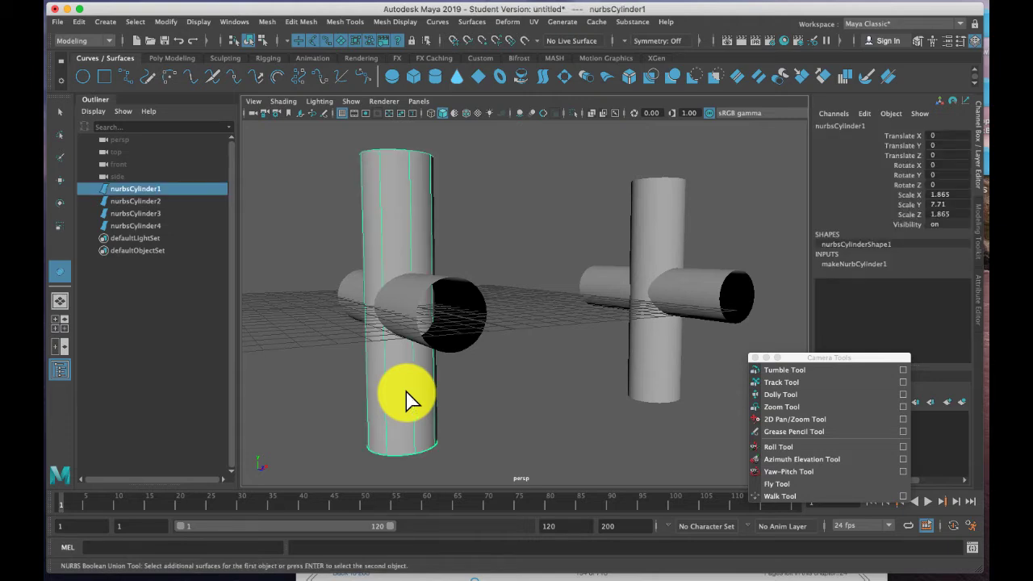
{"action": "key", "text": "Return"}
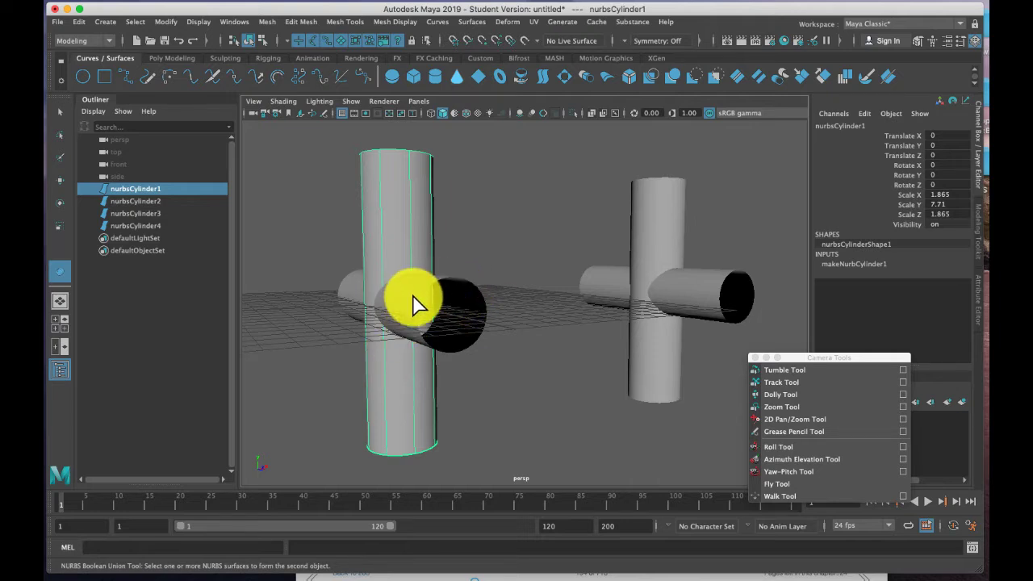
{"action": "left_click_drag", "start_coordinate": [410, 295], "coordinate": [462, 309], "text": "alt"}
{"action": "left_click", "coordinate": [479, 304]}
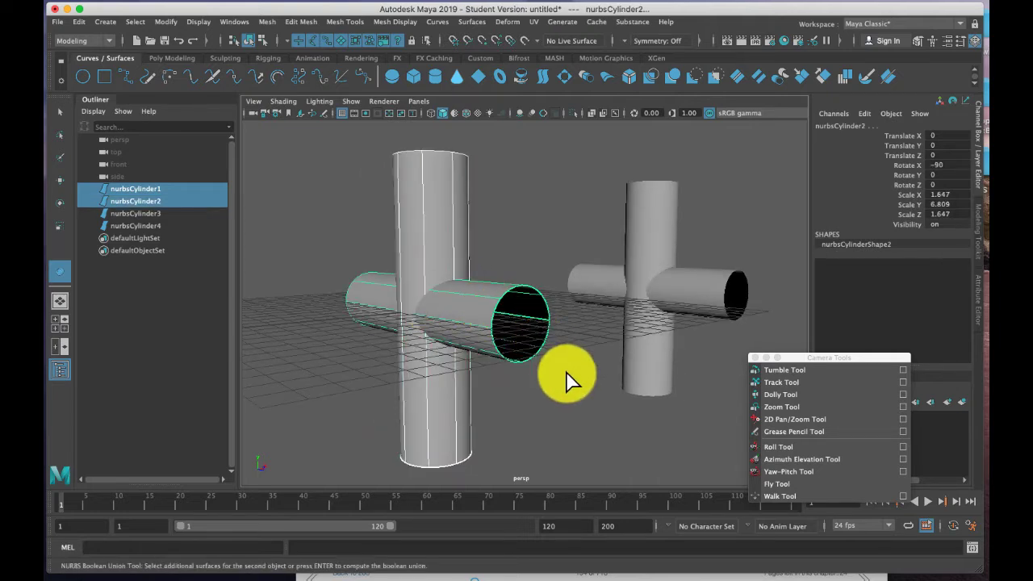
{"action": "left_click_drag", "start_coordinate": [565, 374], "coordinate": [507, 368], "text": "alt"}
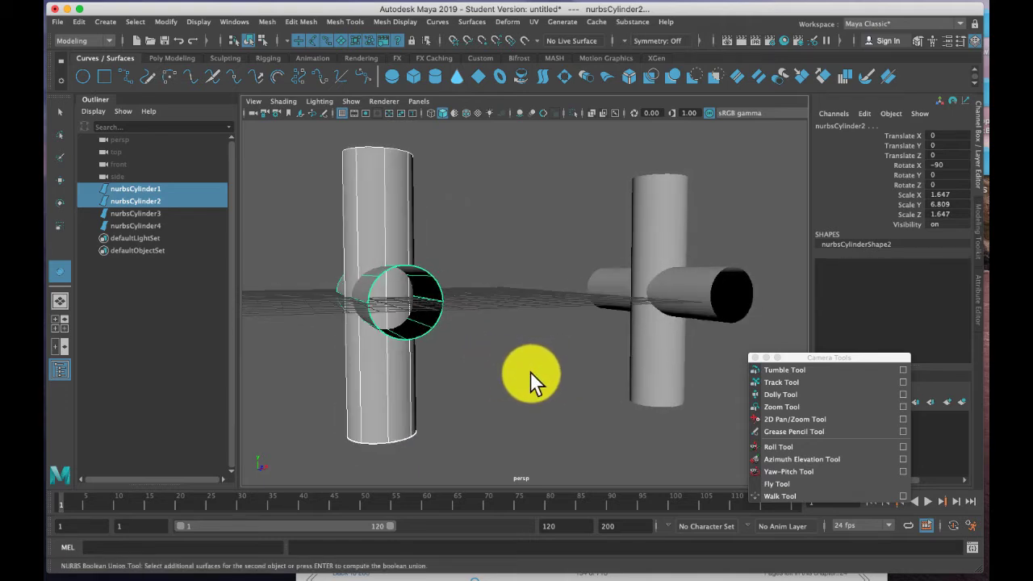
{"action": "key", "text": "Return"}
- Inspect the intersection of the united surface up close and in wireframe display
{"action": "left_click_drag", "start_coordinate": [488, 365], "coordinate": [339, 339], "text": "alt"}
{"action": "left_click_drag", "start_coordinate": [368, 340], "coordinate": [489, 294], "text": "alt"}
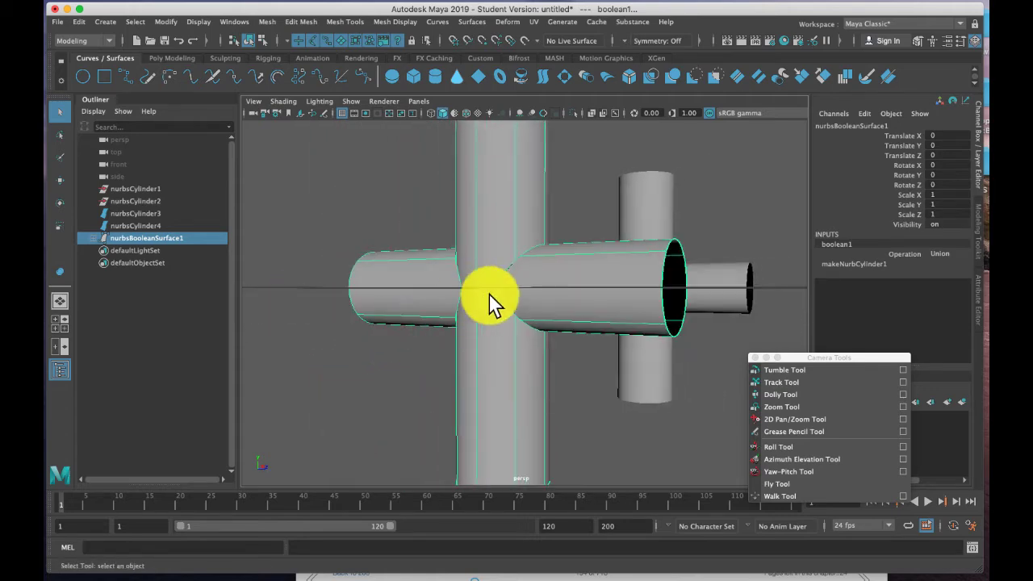
{"action": "left_click_drag", "start_coordinate": [611, 363], "coordinate": [588, 297], "text": "alt"}
{"action": "key", "text": "4"}
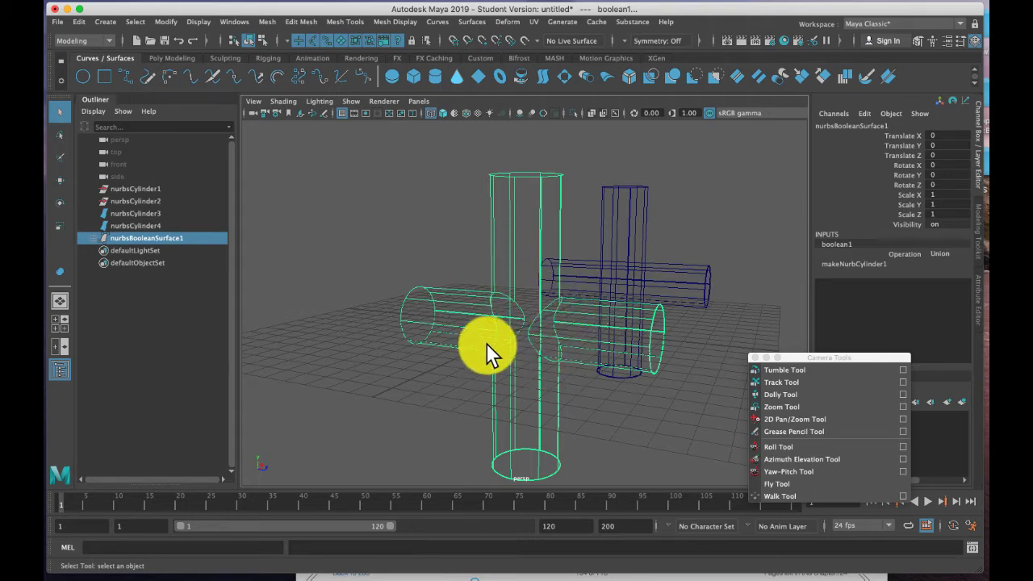
- Subtract the copied horizontal cylinder from the copied vertical cylinder with the NURBS Boolean Difference Tool, picking the vertical one first
{"action": "left_click_drag", "start_coordinate": [646, 401], "coordinate": [598, 402], "text": "alt"}
{"action": "key", "text": "5"}
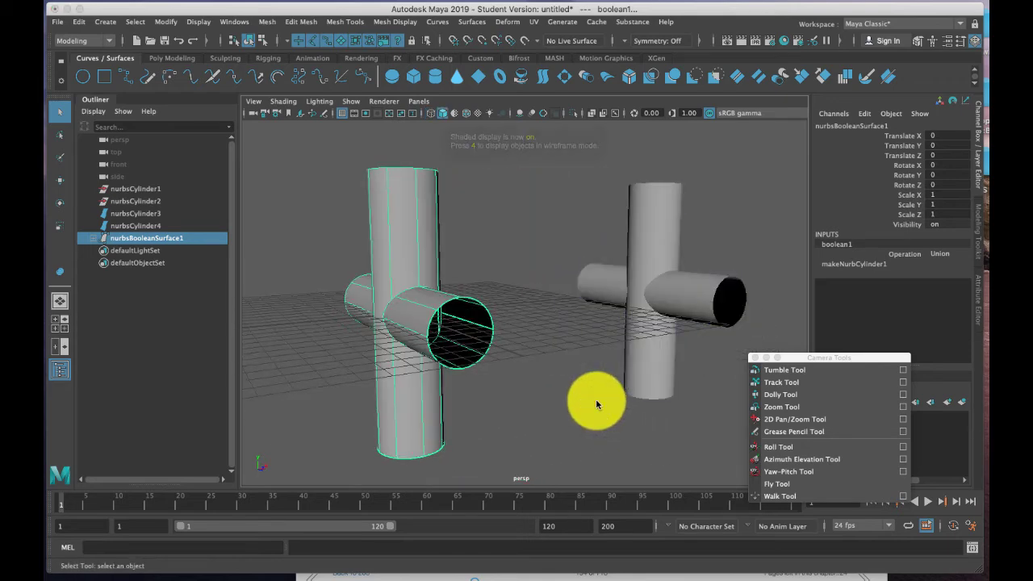
{"action": "left_click_drag", "start_coordinate": [634, 381], "coordinate": [595, 376], "text": "alt"}
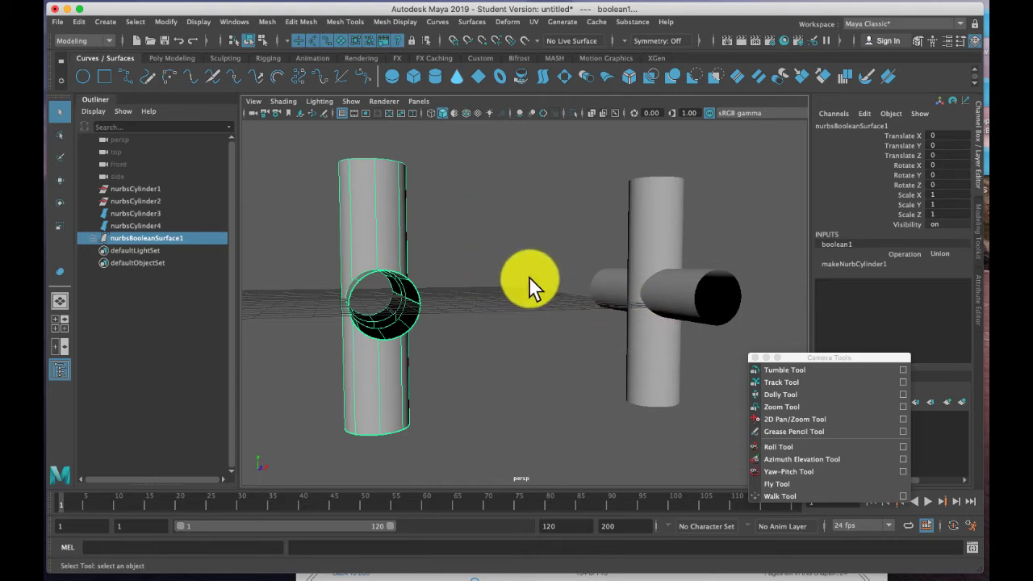
{"action": "left_click", "coordinate": [523, 275]}
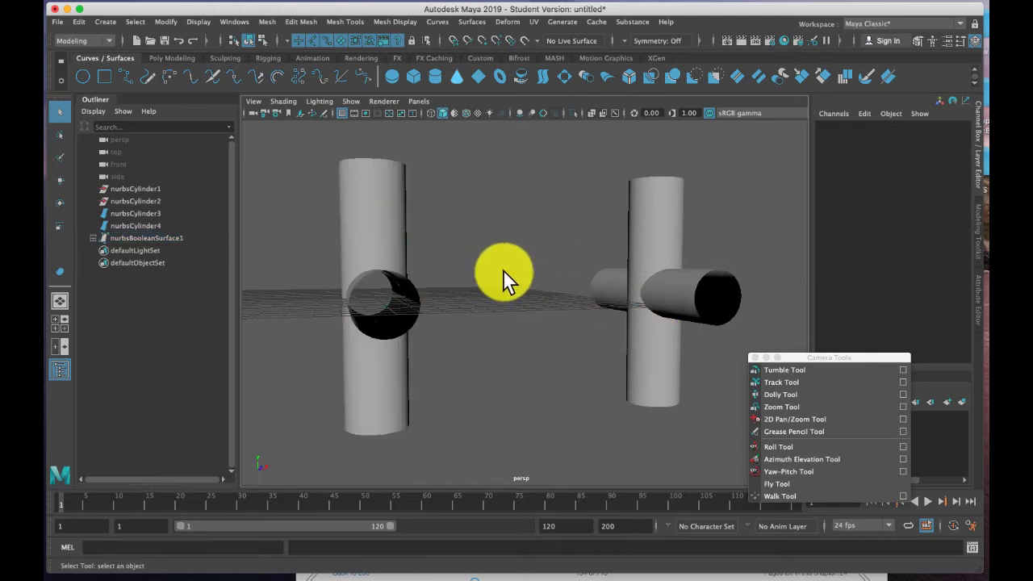
{"action": "left_click", "coordinate": [472, 21]}
{"action": "mouse_move", "coordinate": [503, 436]}
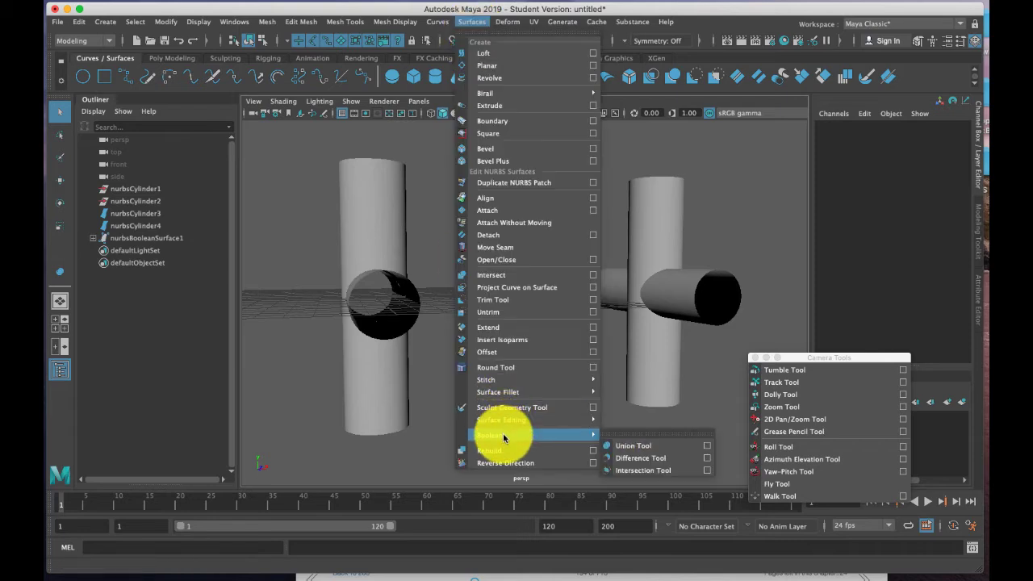
{"action": "left_click", "coordinate": [618, 458]}
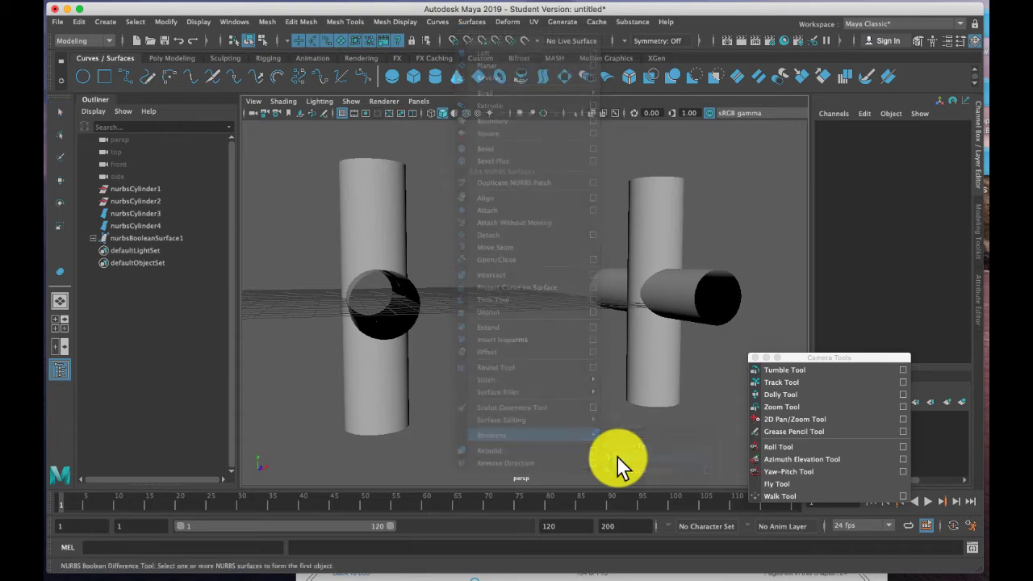
{"action": "left_click", "coordinate": [657, 358]}
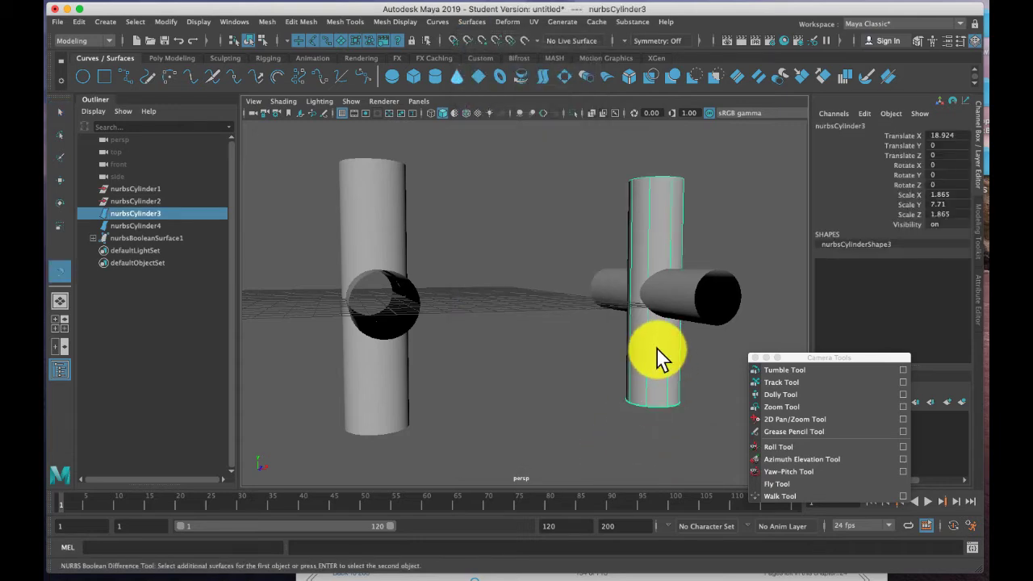
{"action": "key", "text": "Return"}
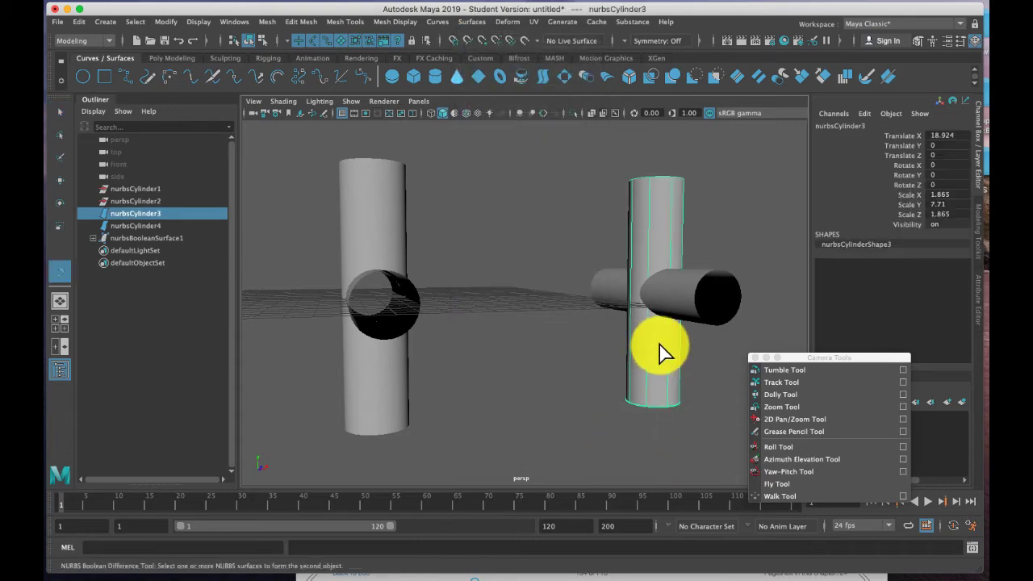
{"action": "left_click_drag", "start_coordinate": [687, 295], "coordinate": [691, 299], "text": "alt"}
{"action": "left_click", "coordinate": [696, 293]}
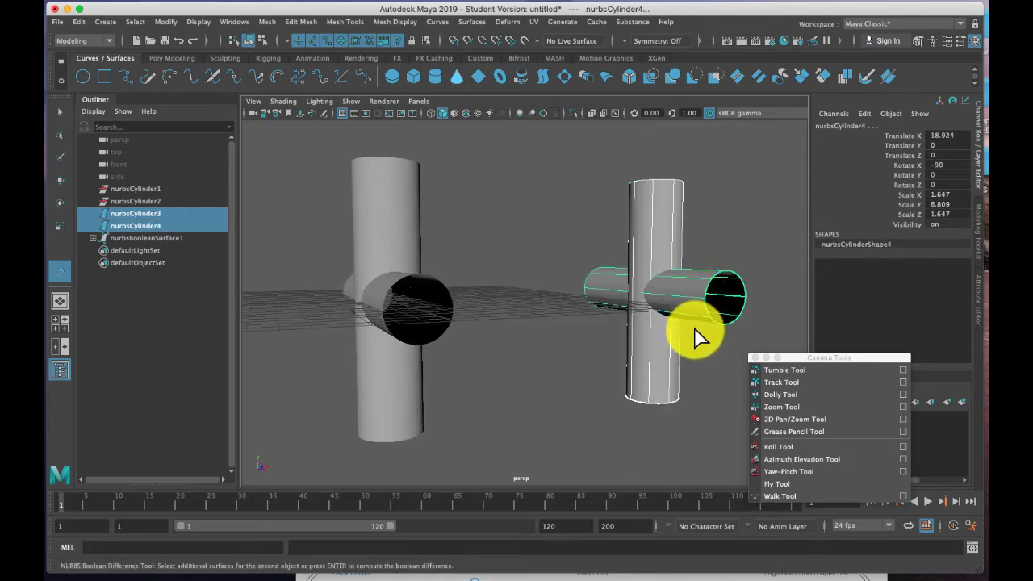
{"action": "left_click_drag", "start_coordinate": [692, 334], "coordinate": [670, 339], "text": "alt"}
{"action": "key", "text": "Return"}
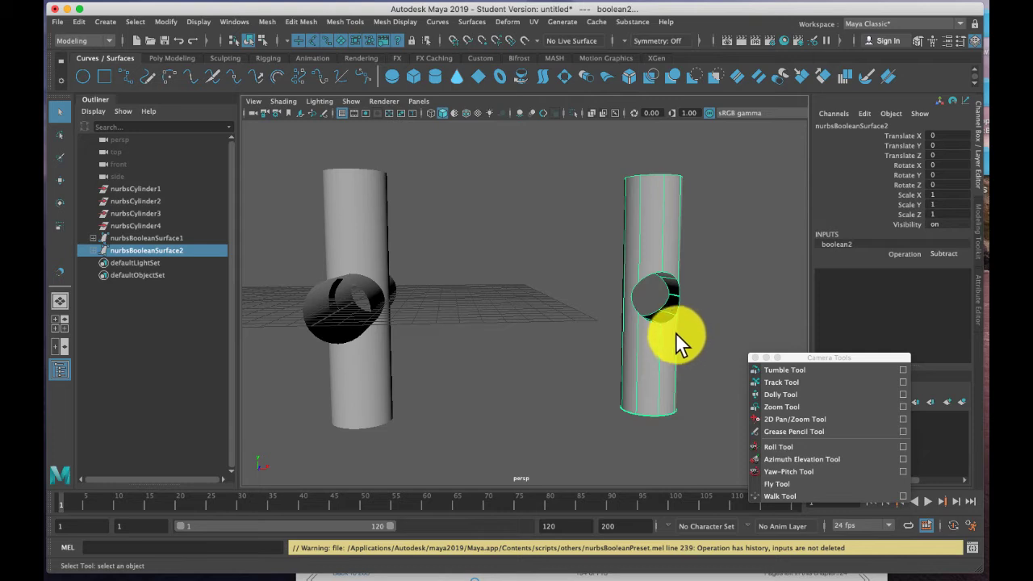
- Examine the hole cut through the subtracted cylinder from the side and above, in shaded and wireframe display, and compare it with the united pair
{"action": "left_click_drag", "start_coordinate": [676, 345], "coordinate": [580, 302], "text": "alt"}
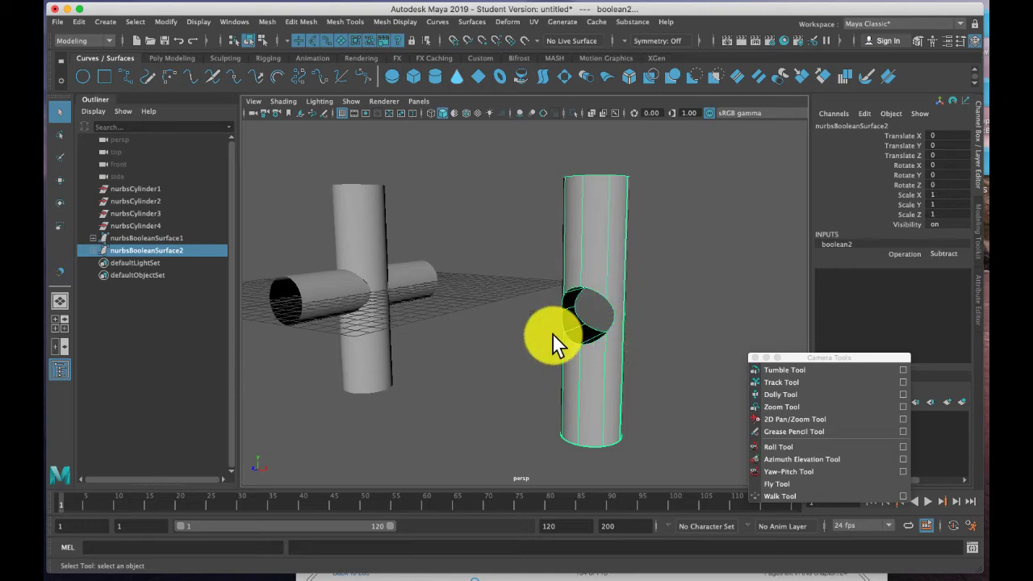
{"action": "left_click_drag", "start_coordinate": [552, 333], "coordinate": [624, 339], "text": "alt"}
{"action": "right_click_drag", "start_coordinate": [625, 339], "coordinate": [644, 334], "text": "alt"}
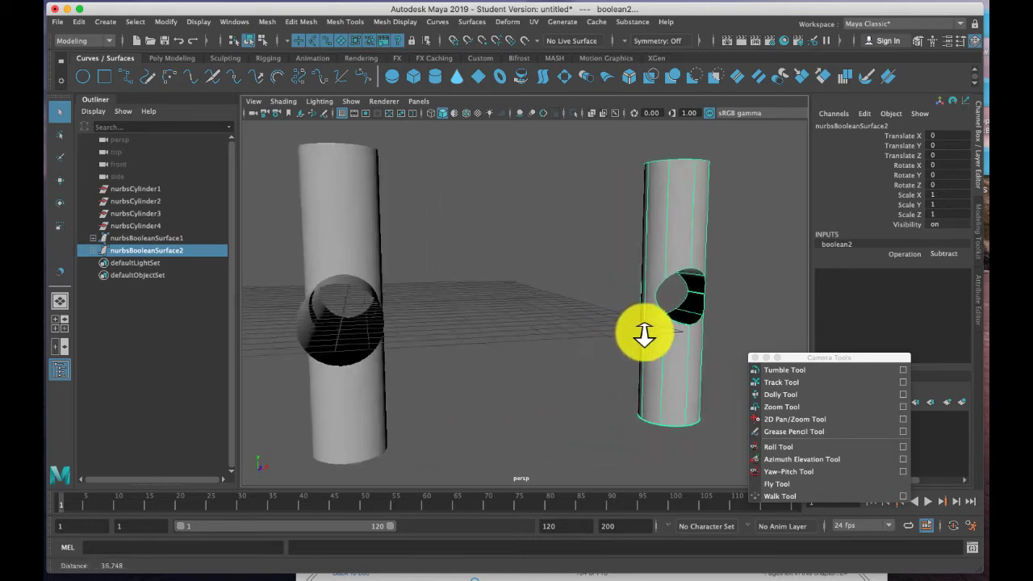
{"action": "left_click_drag", "start_coordinate": [644, 333], "coordinate": [702, 293], "text": "alt"}
{"action": "key", "text": "4"}
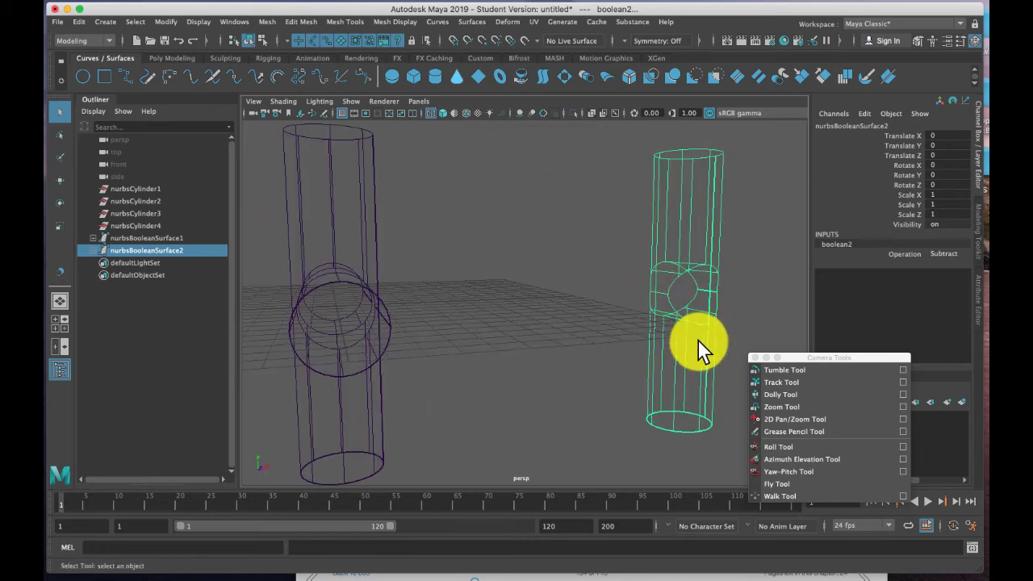
{"action": "left_click_drag", "start_coordinate": [699, 341], "coordinate": [677, 343], "text": "alt"}
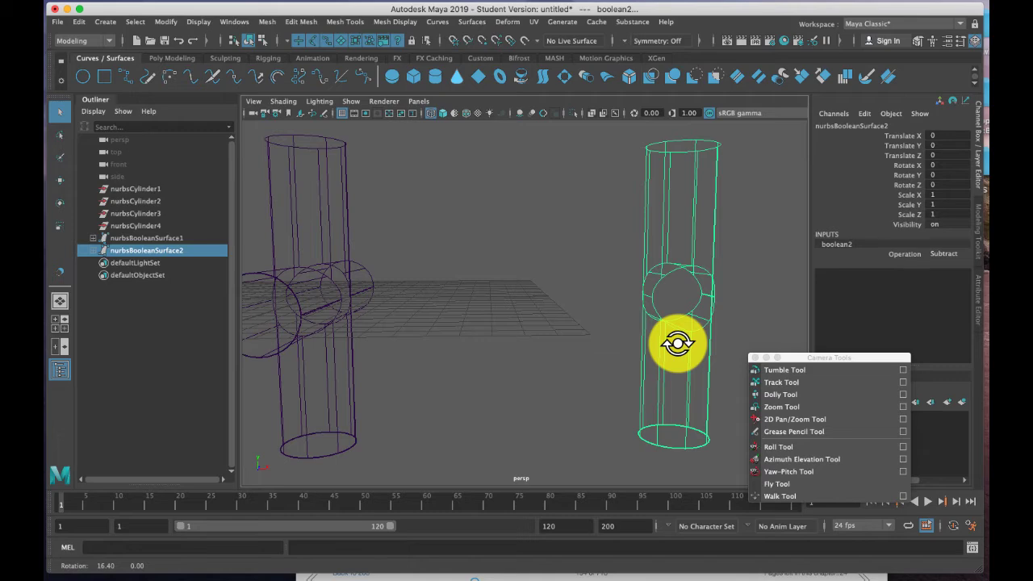
{"action": "key", "text": "5"}
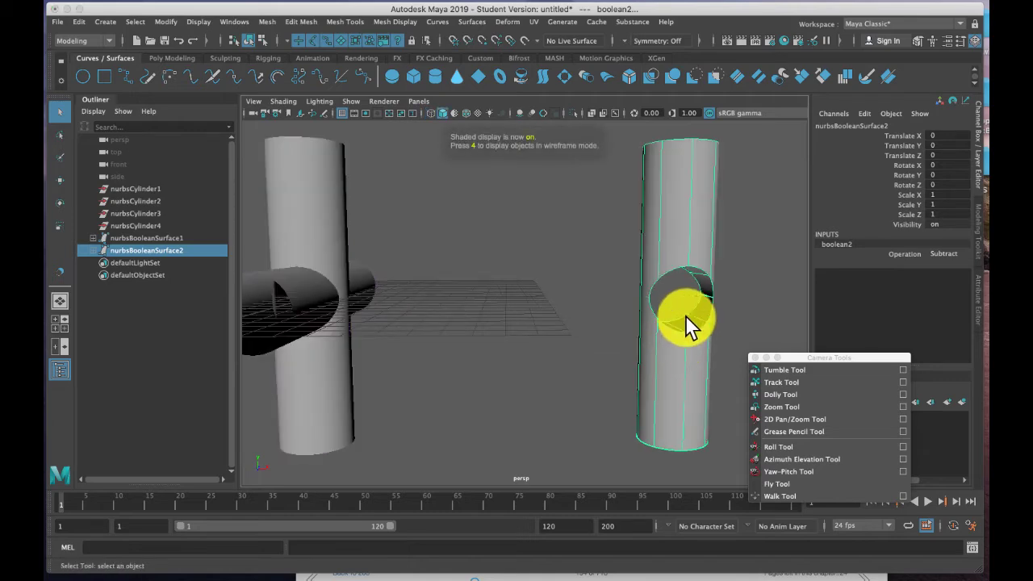
{"action": "left_click_drag", "start_coordinate": [708, 294], "coordinate": [614, 360], "text": "alt"}
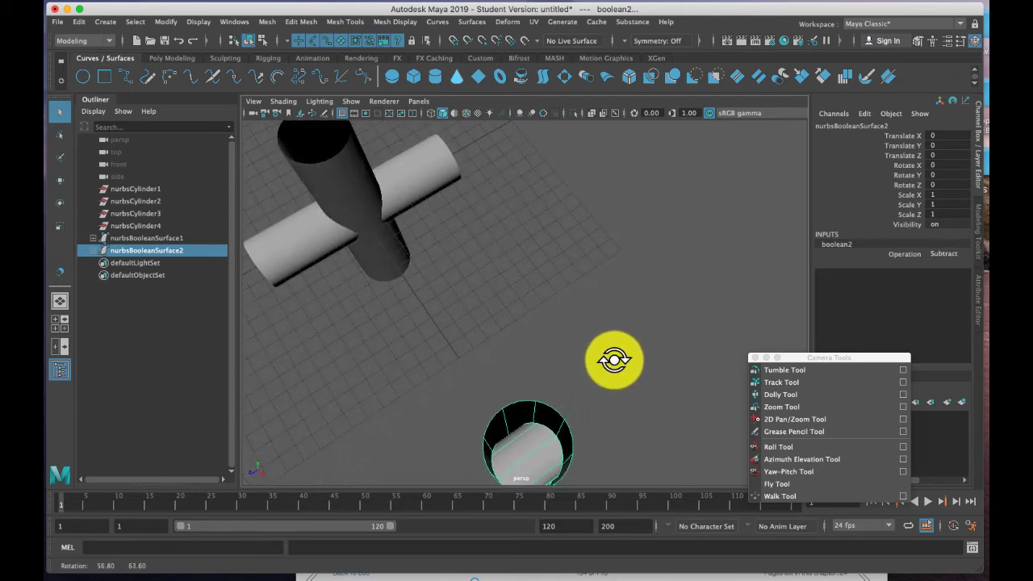
{"action": "left_click", "coordinate": [791, 382]}
{"action": "left_click_drag", "start_coordinate": [651, 439], "coordinate": [639, 352]}
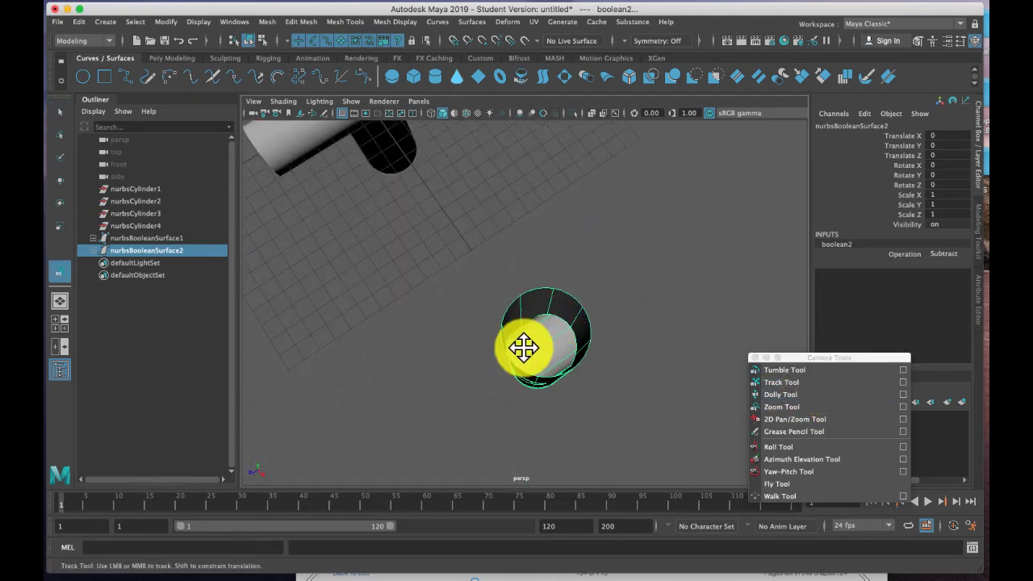
{"action": "left_click_drag", "start_coordinate": [565, 403], "coordinate": [667, 322], "text": "alt"}
{"action": "left_click", "coordinate": [787, 369]}
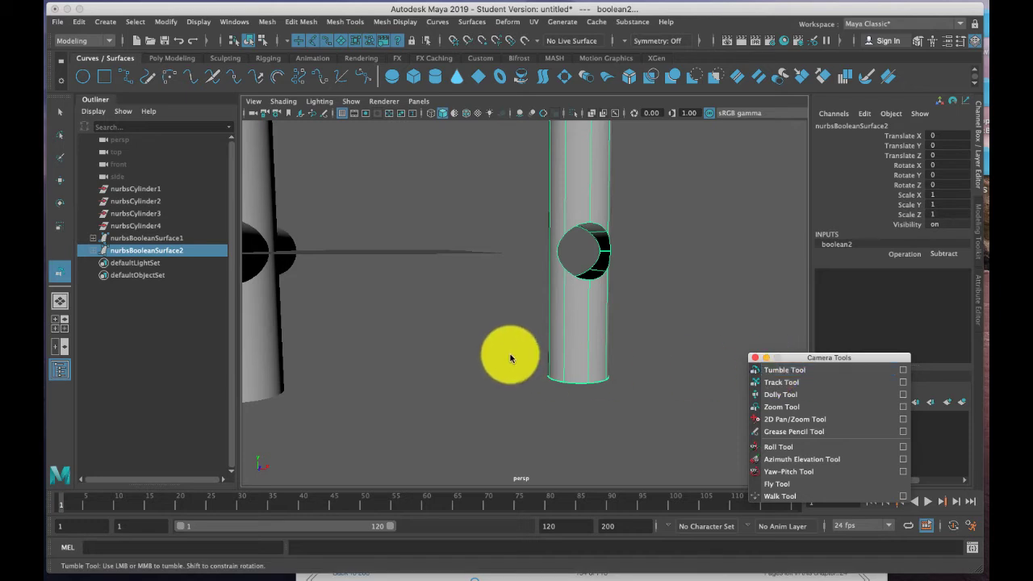
{"action": "left_click_drag", "start_coordinate": [590, 361], "coordinate": [444, 346]}
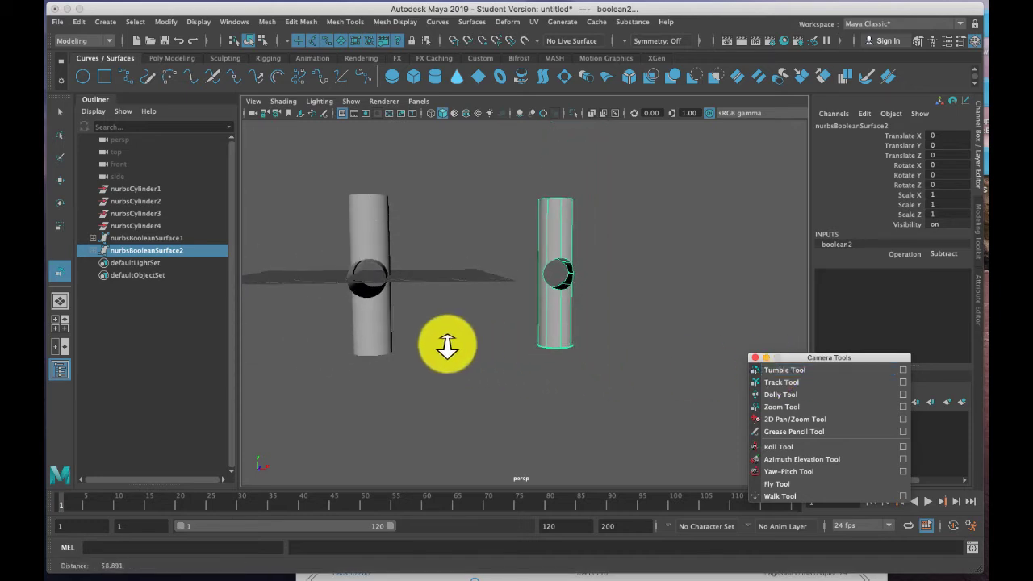
{"action": "left_click_drag", "start_coordinate": [369, 269], "coordinate": [452, 322]}
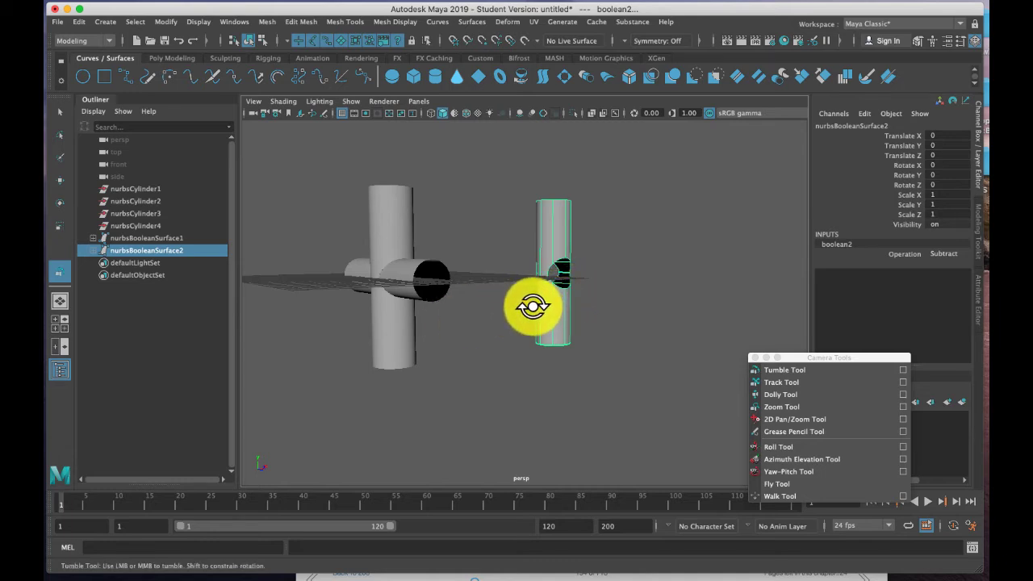
- Create a NURBS sphere, scale it uniformly to about 3.88 and move it along X to about -15.8, clear of the cylinders
{"action": "left_click", "coordinate": [392, 74]}
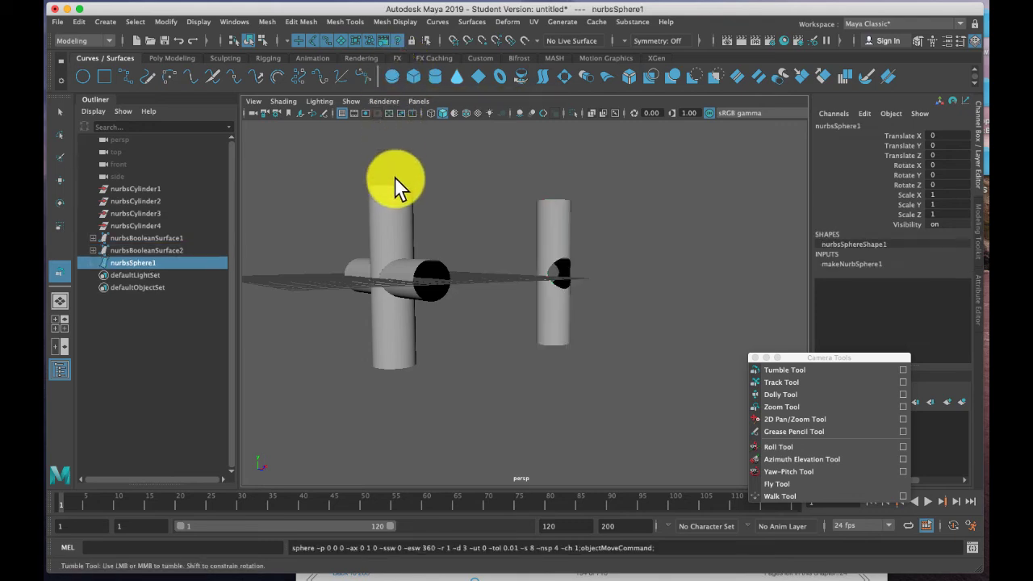
{"action": "key", "text": "w"}
{"action": "left_click_drag", "start_coordinate": [450, 284], "coordinate": [333, 281]}
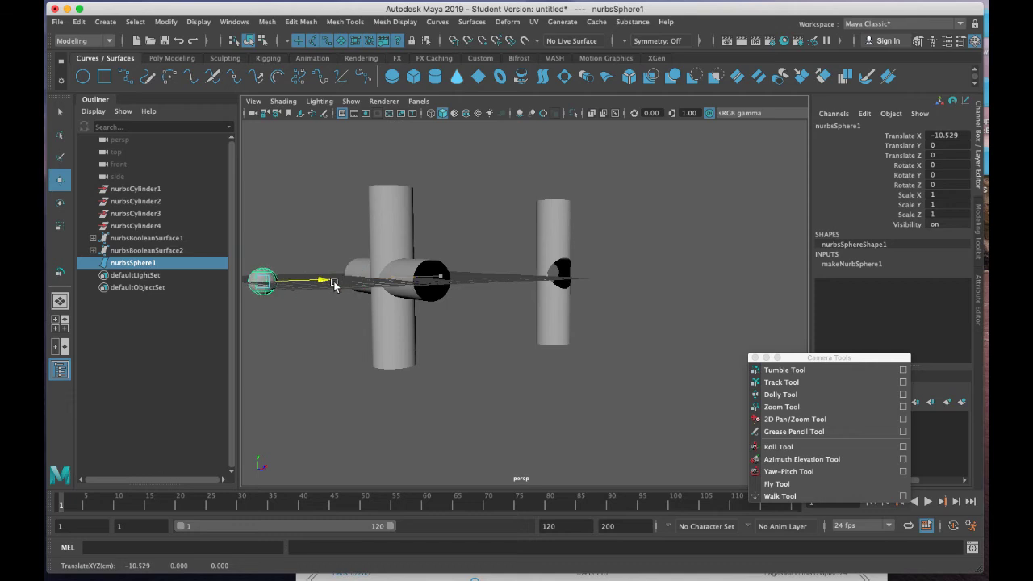
{"action": "key", "text": "r"}
{"action": "left_click_drag", "start_coordinate": [263, 281], "coordinate": [342, 304]}
{"action": "key", "text": "f"}
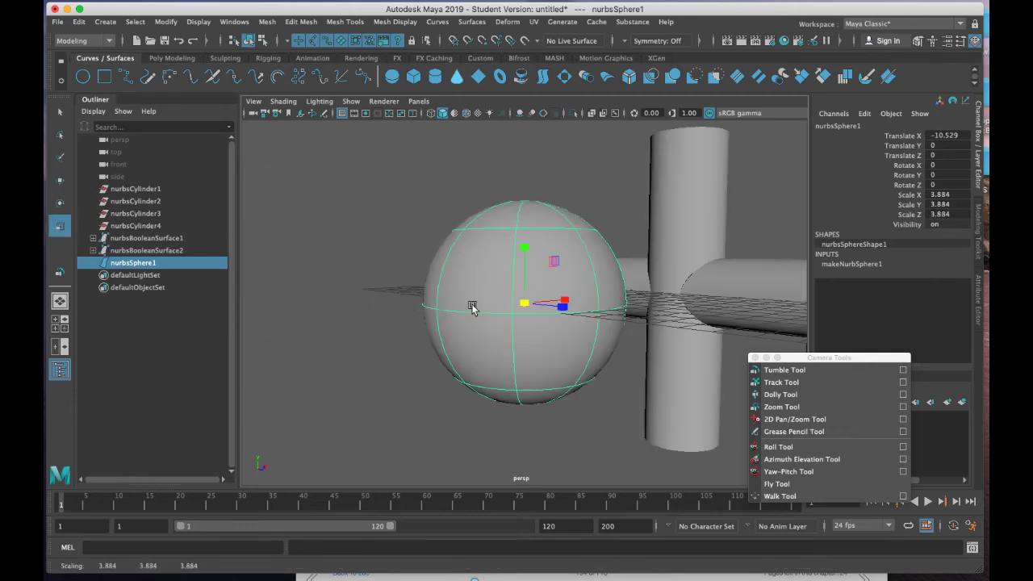
{"action": "right_click_drag", "start_coordinate": [538, 312], "coordinate": [502, 315], "text": "alt"}
{"action": "mouse_move", "coordinate": [502, 315]}
{"action": "left_mouse_down", "text": "alt"}
{"action": "mouse_move", "coordinate": [532, 321]}
{"action": "mouse_move", "coordinate": [497, 333]}
{"action": "left_mouse_up", "text": "alt"}
{"action": "key", "text": "w"}
{"action": "mouse_move", "coordinate": [579, 306]}
{"action": "left_mouse_down"}
{"action": "mouse_move", "coordinate": [492, 303]}
{"action": "mouse_move", "coordinate": [564, 315]}
{"action": "left_mouse_up"}
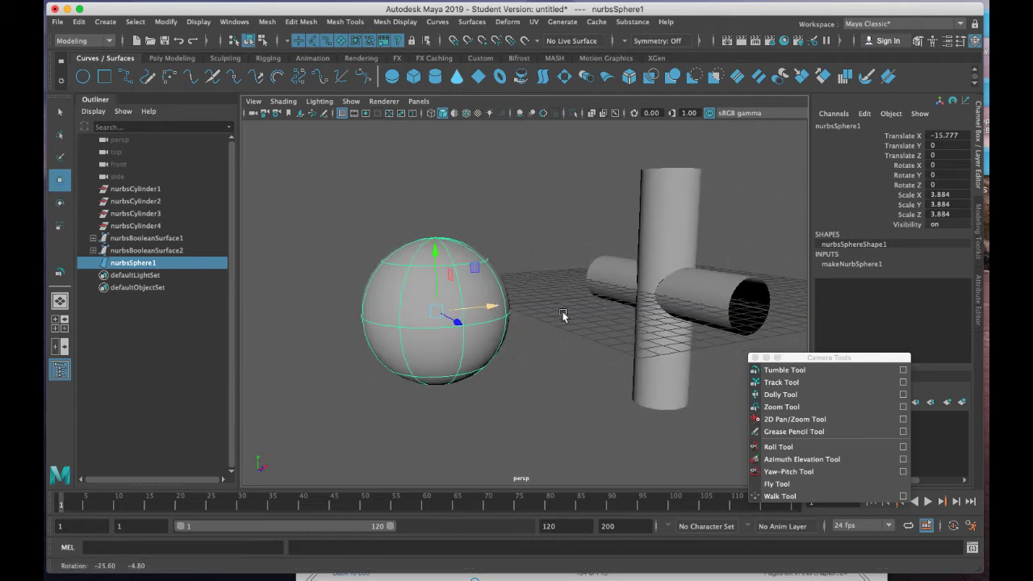
- Create a NURBS cylinder, move it along X to about -8.4 and set its X rotation to 90 degrees
{"action": "left_click", "coordinate": [437, 77]}
{"action": "left_click_drag", "start_coordinate": [707, 284], "coordinate": [610, 292]}
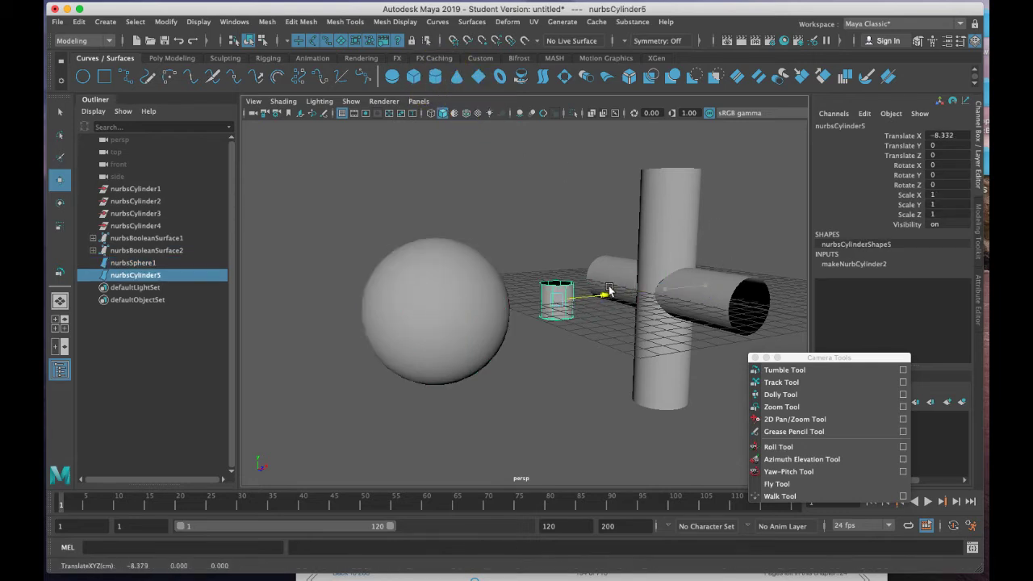
{"action": "key", "text": "e"}
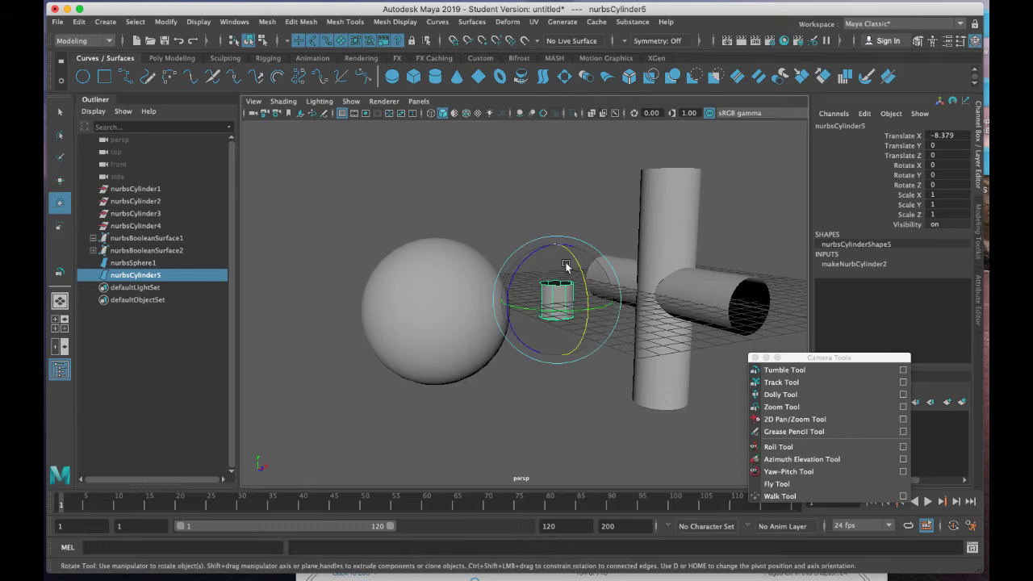
{"action": "left_click_drag", "start_coordinate": [574, 260], "coordinate": [578, 347]}
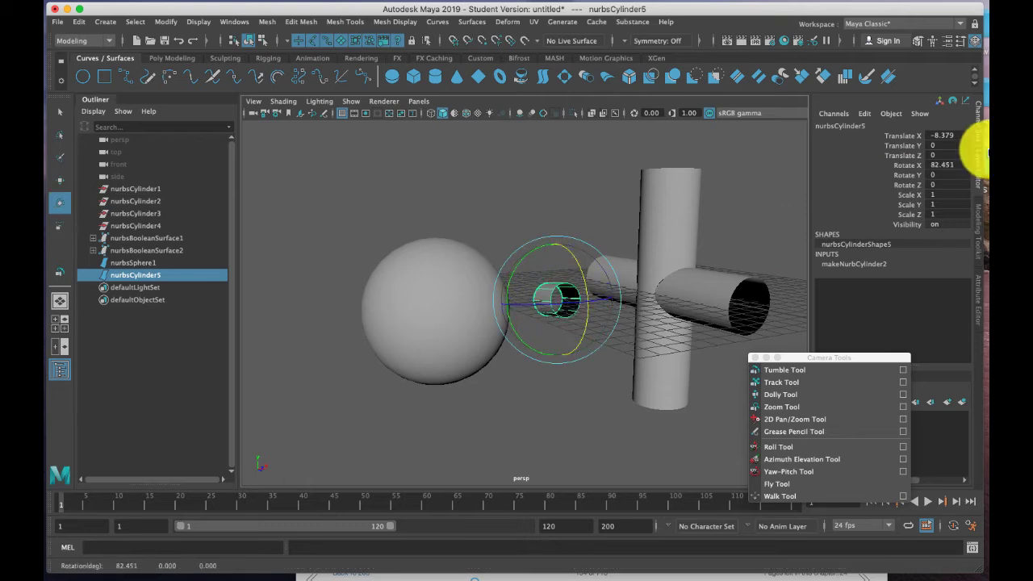
{"action": "left_click", "coordinate": [958, 164]}
{"action": "double_click", "coordinate": [958, 164]}
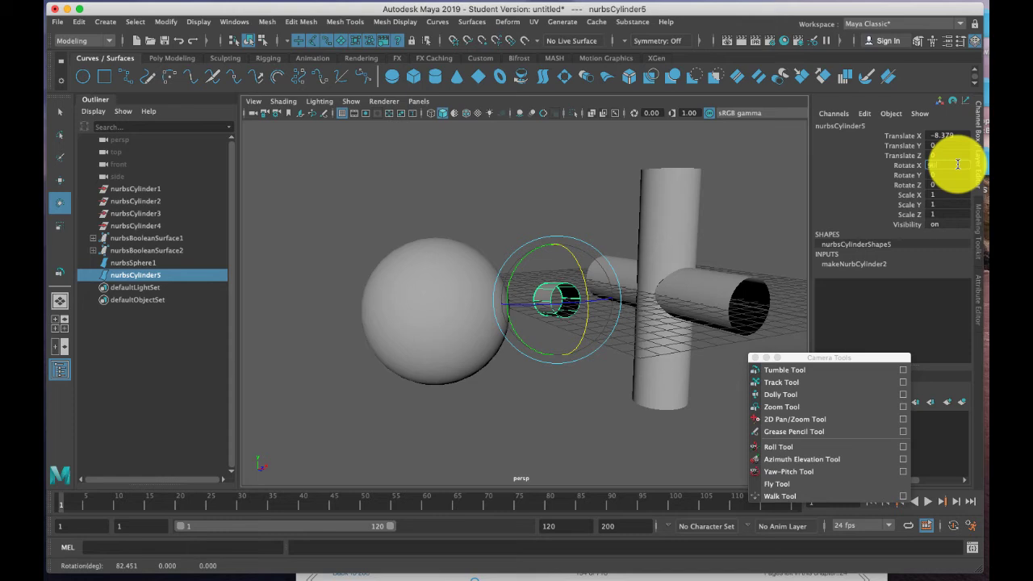
{"action": "type", "text": "90"}
{"action": "key", "text": "Return"}
- Lengthen the new cylinder to a Y scale of about 9.06 and move it along X to about -15.6, through the sphere
{"action": "key", "text": "r"}
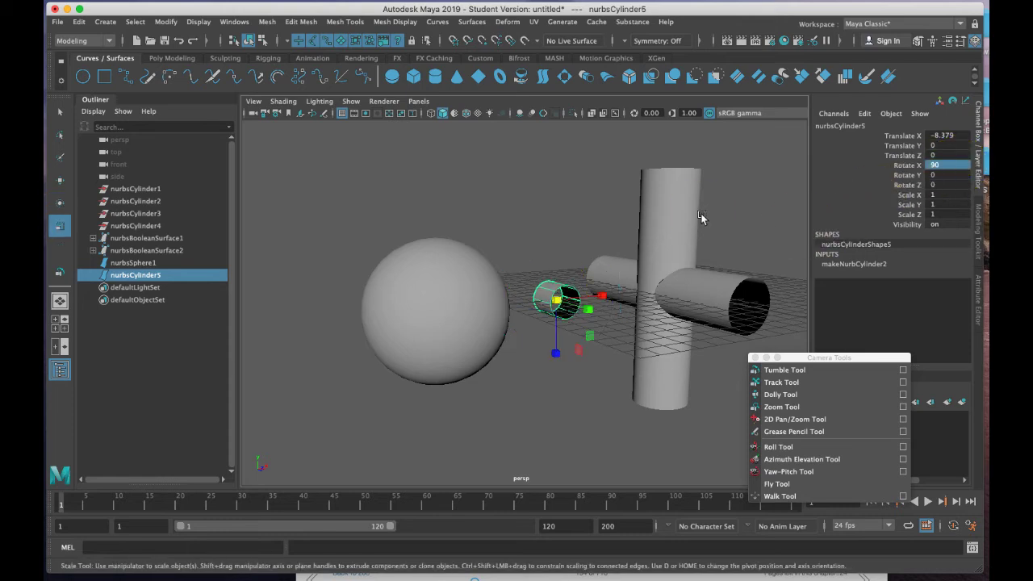
{"action": "left_click_drag", "start_coordinate": [593, 306], "coordinate": [572, 374]}
{"action": "key", "text": "w"}
{"action": "left_click_drag", "start_coordinate": [607, 298], "coordinate": [492, 302]}
{"action": "left_click_drag", "start_coordinate": [404, 349], "coordinate": [418, 323], "text": "alt"}
{"action": "key", "text": "4"}
{"action": "left_click_drag", "start_coordinate": [511, 338], "coordinate": [468, 339], "text": "alt"}
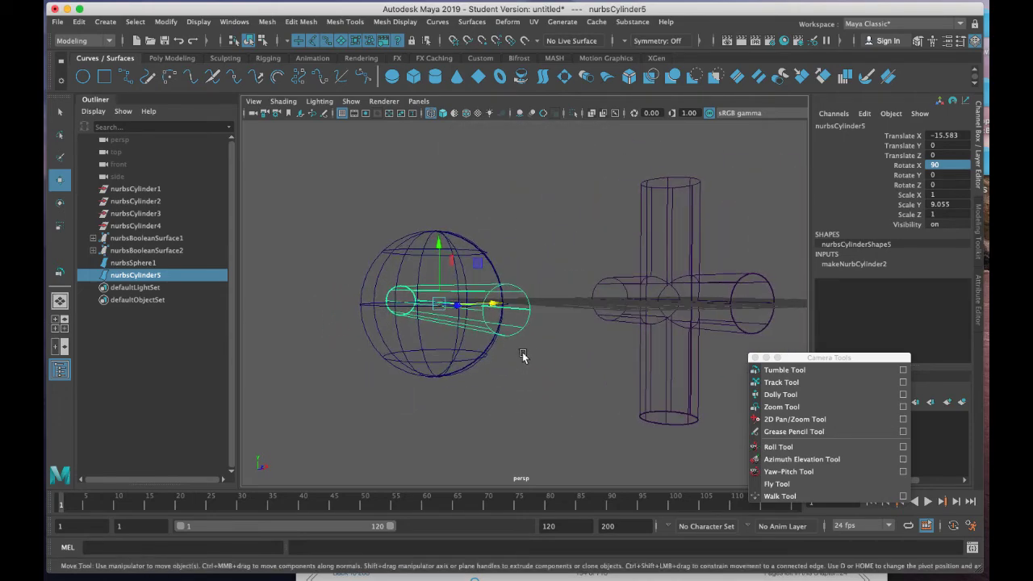
{"action": "left_click", "coordinate": [513, 365]}
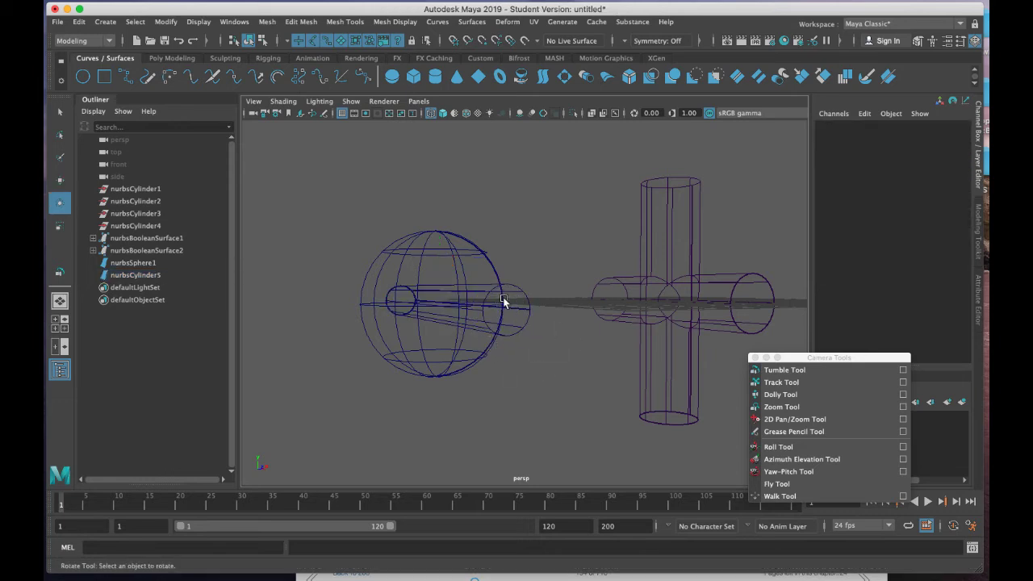
{"action": "key", "text": "5"}
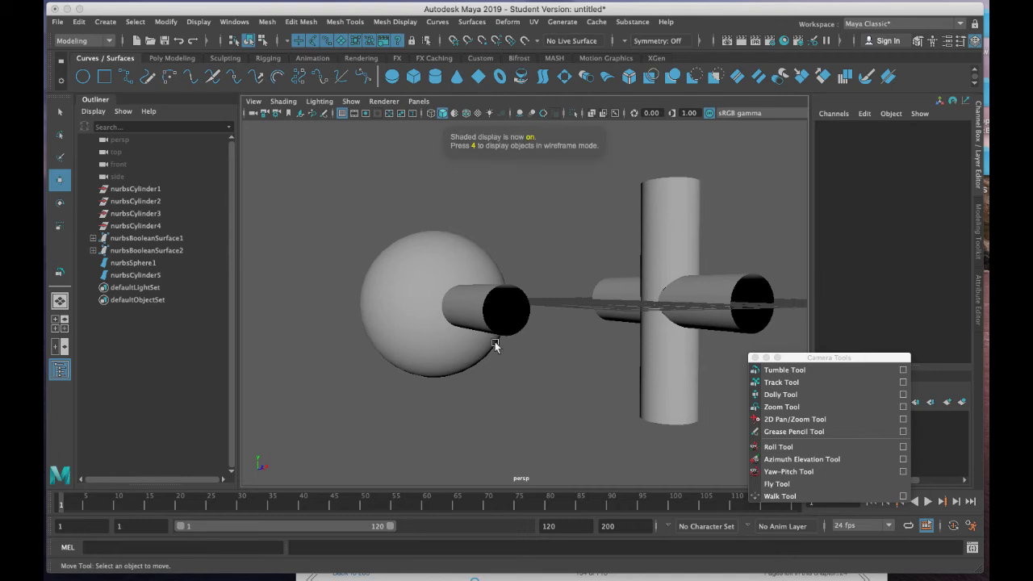
- Move the long cylinder along Z to about 10.9, leaving only one end inside the sphere
{"action": "left_click_drag", "start_coordinate": [495, 346], "coordinate": [624, 313], "text": "alt"}
{"action": "left_click", "coordinate": [623, 312]}
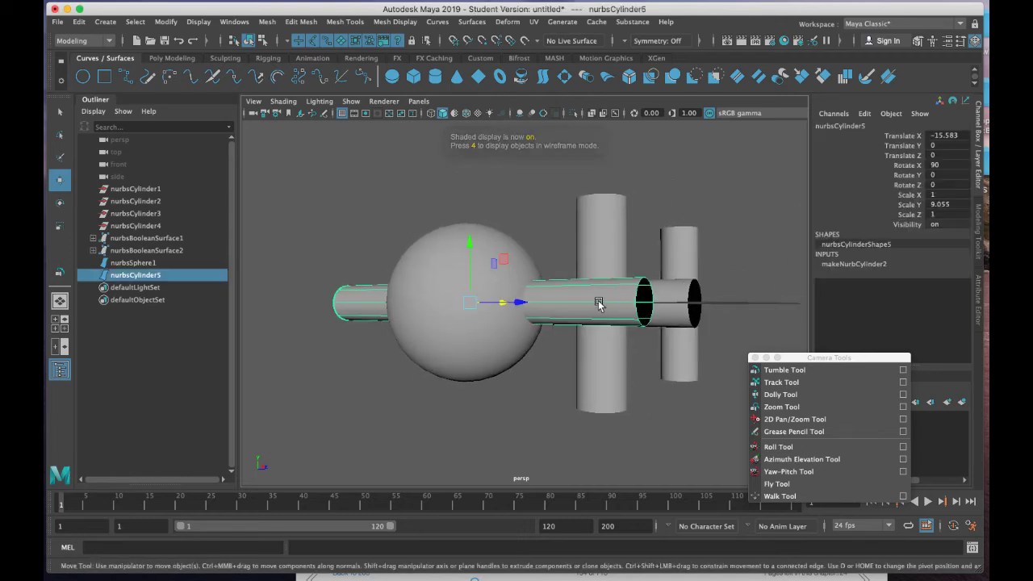
{"action": "left_click_drag", "start_coordinate": [519, 303], "coordinate": [704, 318]}
{"action": "key", "text": "4"}
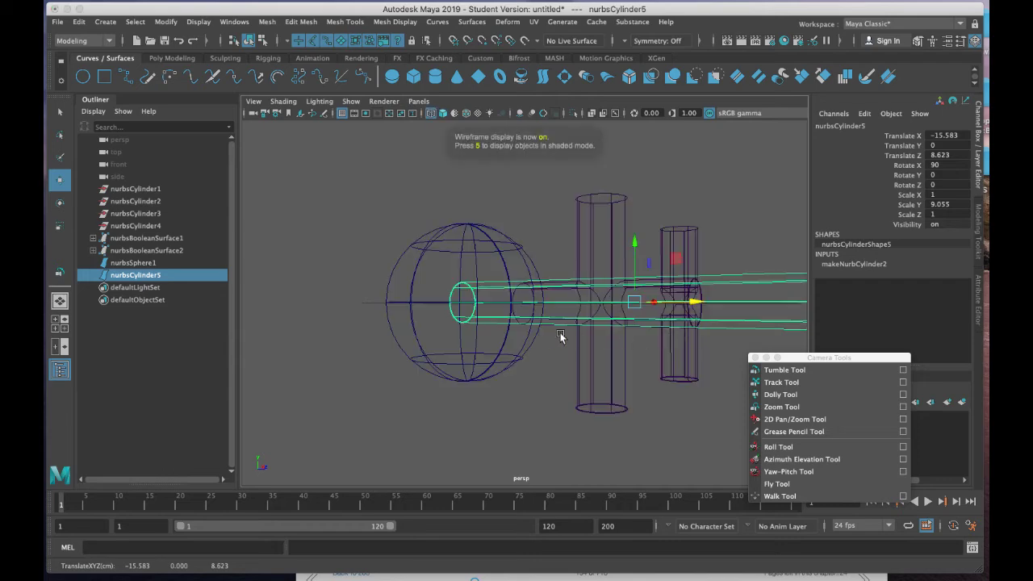
{"action": "left_click_drag", "start_coordinate": [525, 339], "coordinate": [644, 349], "text": "alt"}
{"action": "left_click_drag", "start_coordinate": [762, 322], "coordinate": [809, 325]}
{"action": "mouse_move", "coordinate": [606, 401]}
{"action": "left_mouse_down", "text": "alt"}
{"action": "mouse_move", "coordinate": [613, 440]}
{"action": "mouse_move", "coordinate": [609, 383]}
{"action": "mouse_move", "coordinate": [516, 368]}
{"action": "mouse_move", "coordinate": [477, 392]}
{"action": "mouse_move", "coordinate": [577, 395]}
{"action": "mouse_move", "coordinate": [487, 338]}
{"action": "left_mouse_up", "text": "alt"}
{"action": "key", "text": "5"}
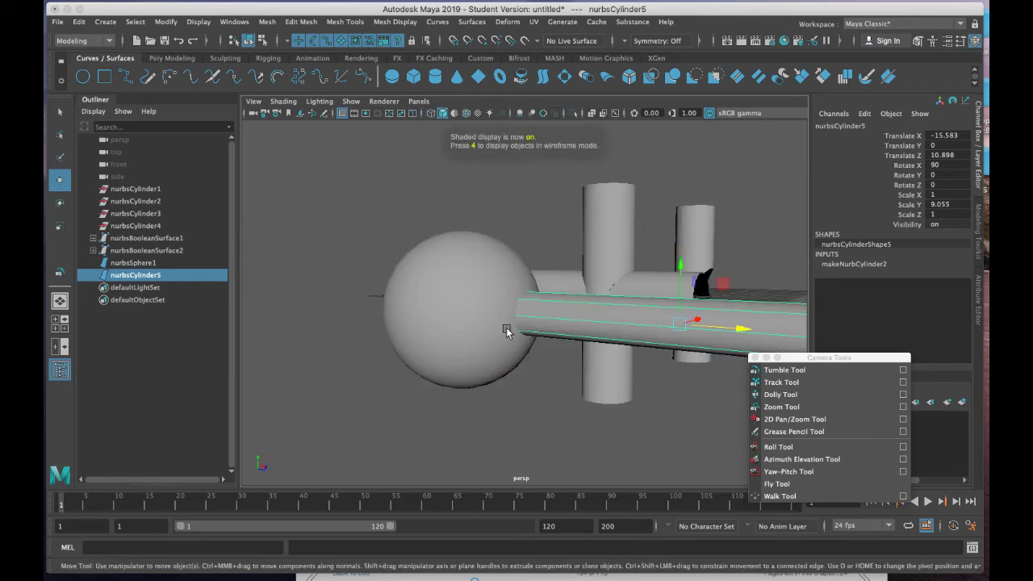
{"action": "left_click", "coordinate": [529, 389]}
{"action": "left_click_drag", "start_coordinate": [551, 406], "coordinate": [531, 407], "text": "alt"}
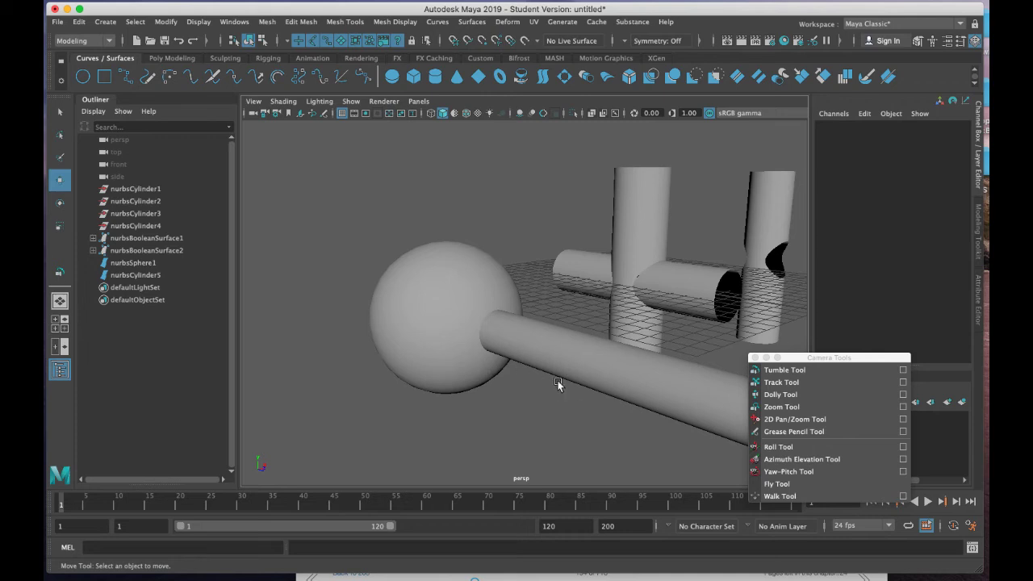
- Join the sphere and the long cylinder with the NURBS Boolean Union Tool, using the sphere as the first object
{"action": "left_click", "coordinate": [475, 23]}
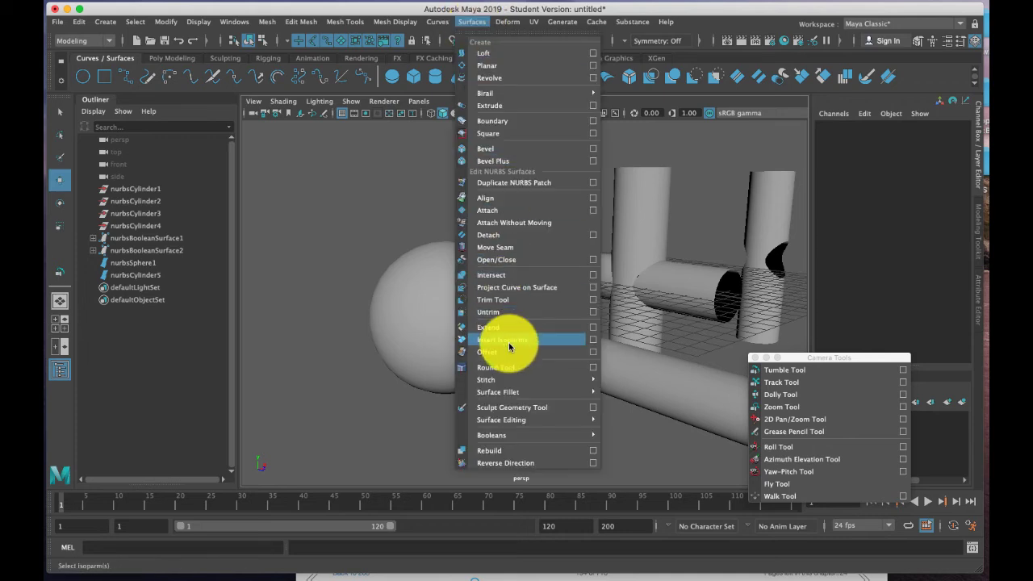
{"action": "mouse_move", "coordinate": [516, 436]}
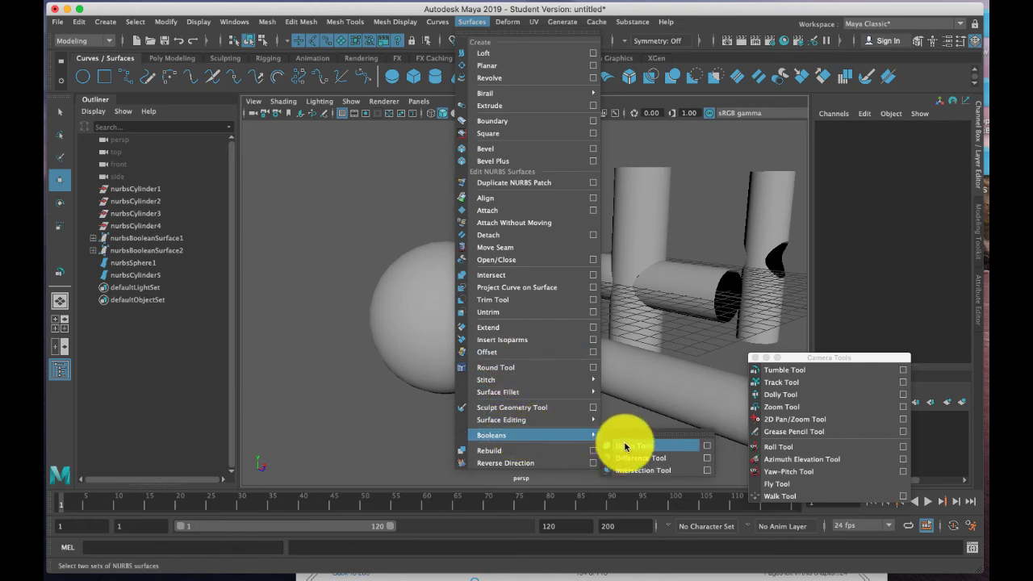
{"action": "left_click", "coordinate": [624, 446]}
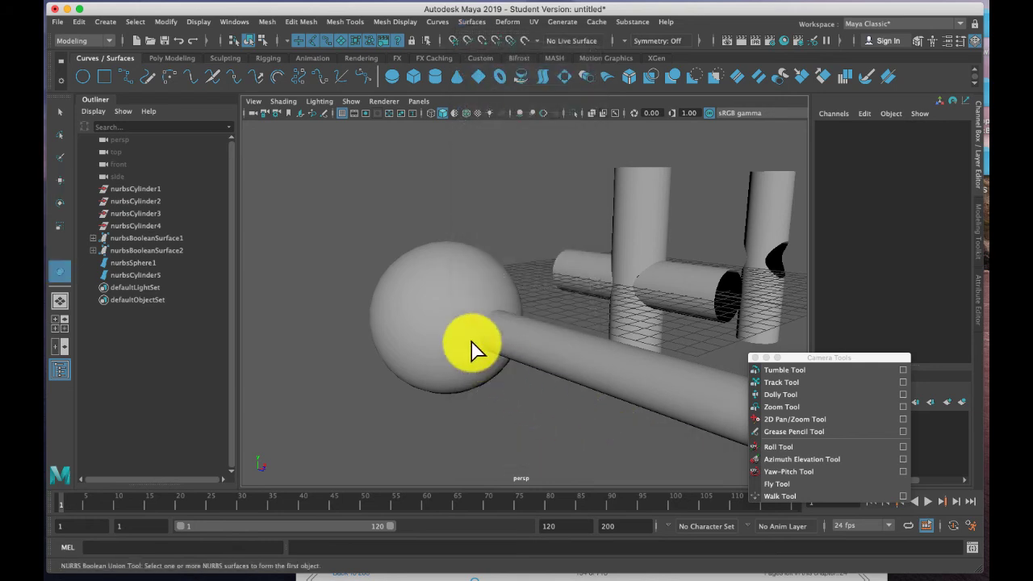
{"action": "left_click", "coordinate": [431, 376]}
{"action": "key", "text": "Return"}
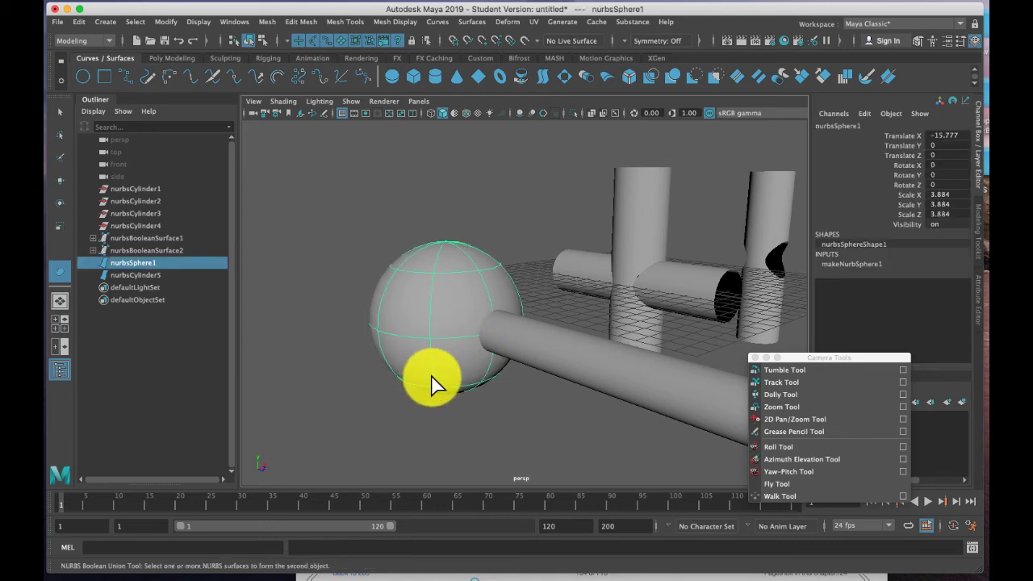
{"action": "left_click", "coordinate": [554, 353]}
{"action": "key", "text": "Return"}
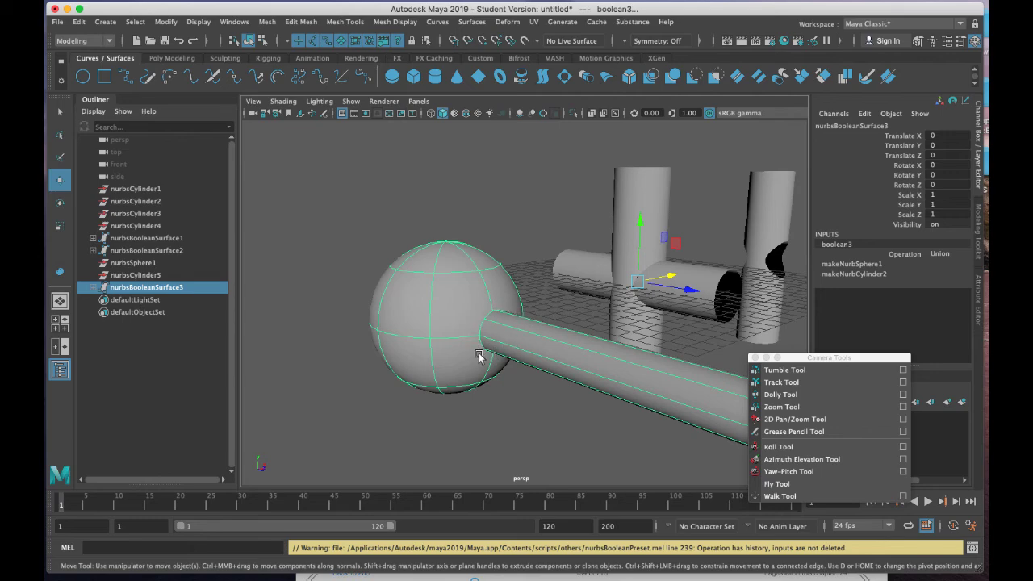
- Examine the junction of the united sphere and cylinder in wireframe from several angles, deselect it and return to shaded display
{"action": "left_click_drag", "start_coordinate": [479, 356], "coordinate": [498, 356], "text": "alt"}
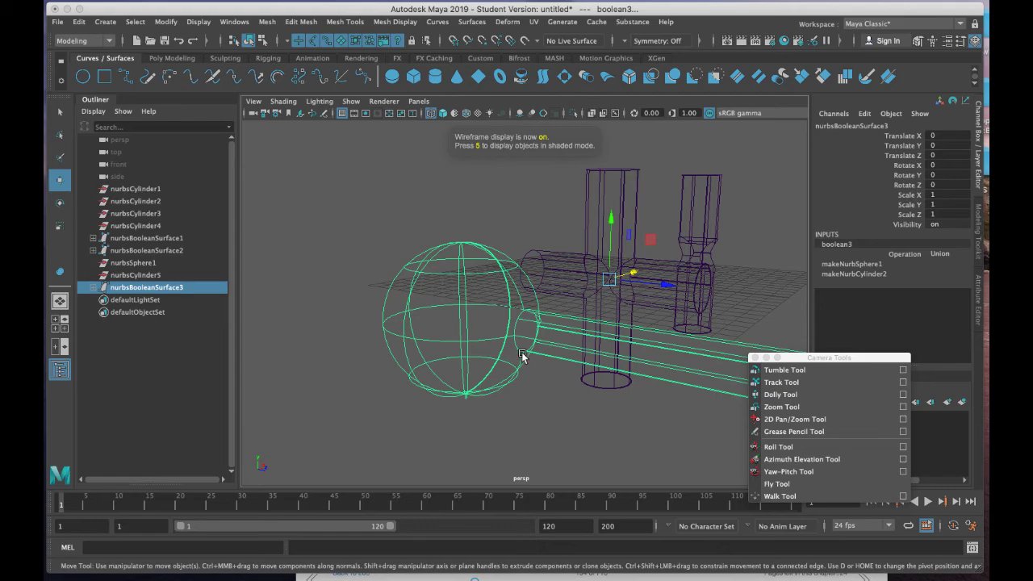
{"action": "left_click_drag", "start_coordinate": [512, 358], "coordinate": [572, 359], "text": "alt"}
{"action": "left_click_drag", "start_coordinate": [491, 353], "coordinate": [543, 347], "text": "alt"}
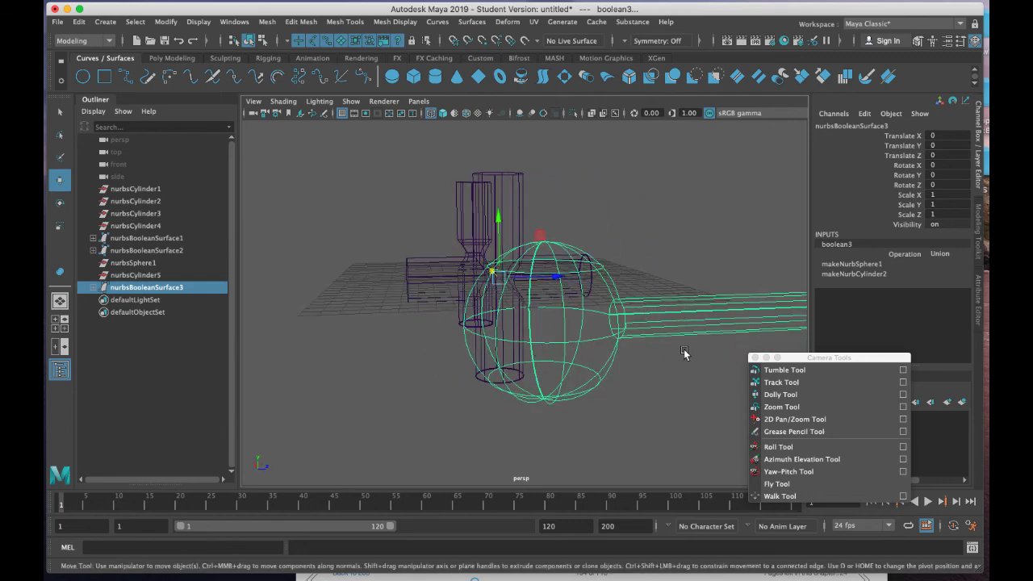
{"action": "right_click_drag", "start_coordinate": [688, 355], "coordinate": [542, 346], "text": "alt"}
{"action": "left_click", "coordinate": [598, 337]}
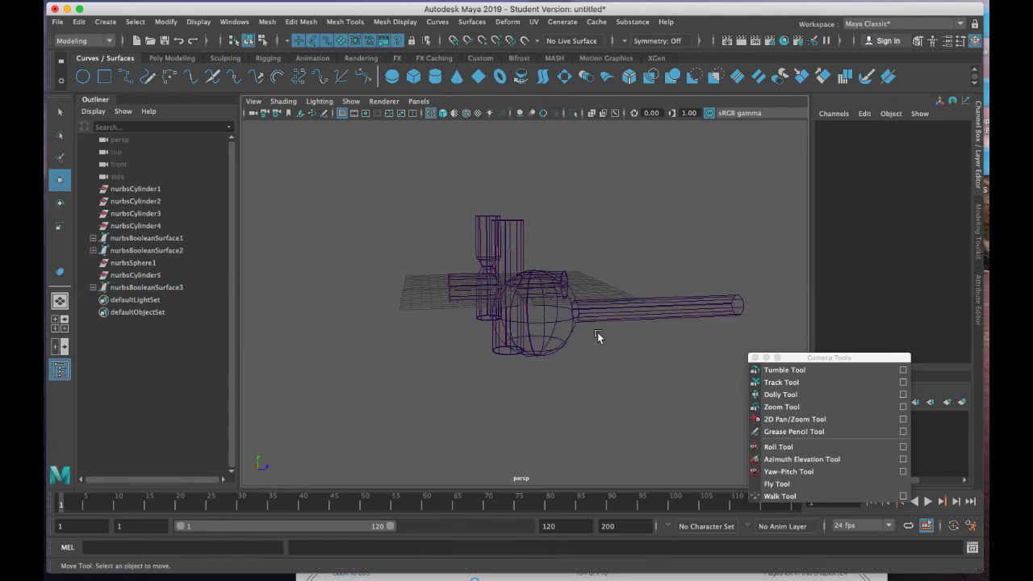
{"action": "key", "text": "4"}
{"action": "key", "text": "5"}
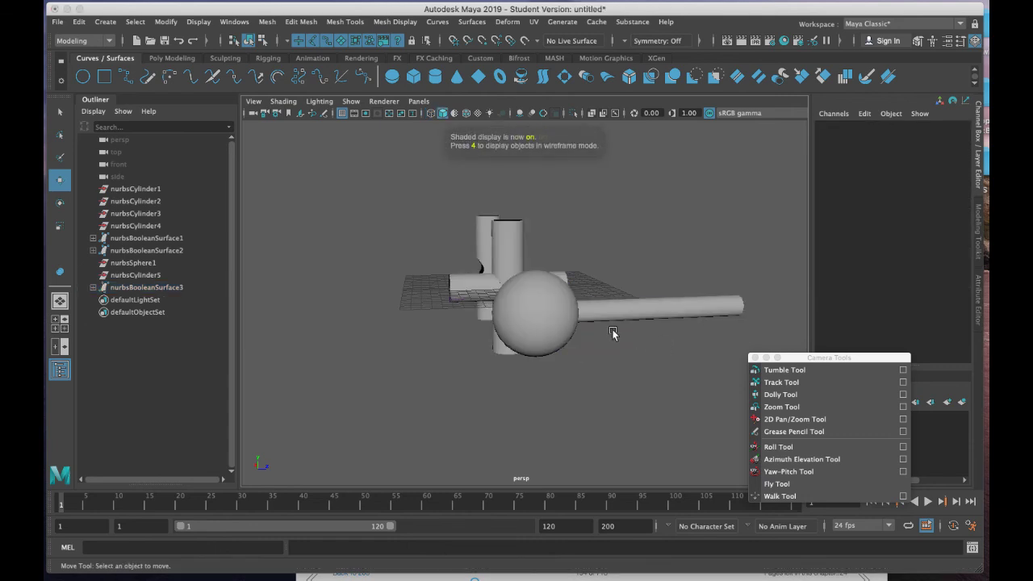
{"action": "left_click_drag", "start_coordinate": [617, 343], "coordinate": [559, 341], "text": "alt"}
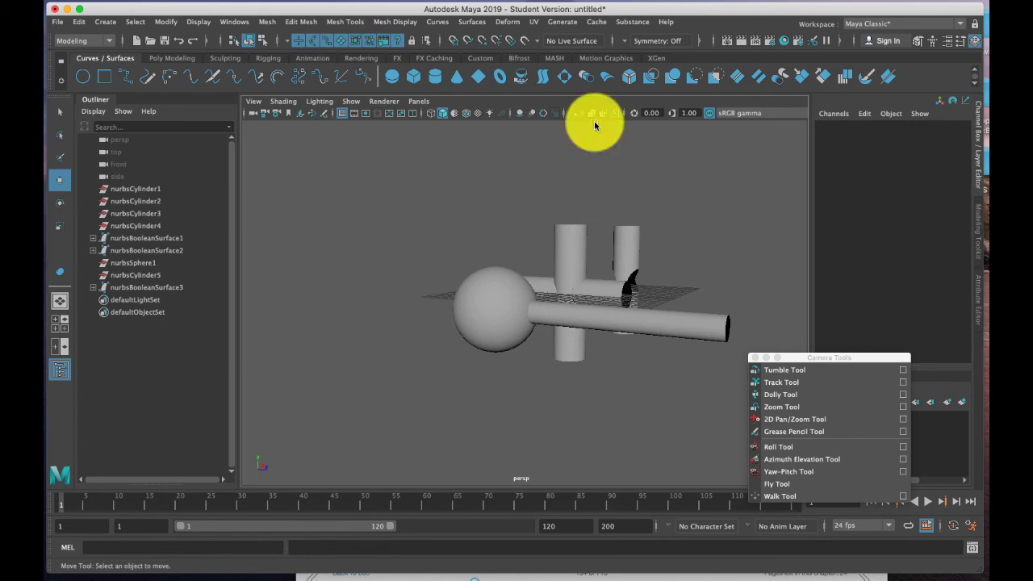
{"action": "left_click", "coordinate": [472, 21]}
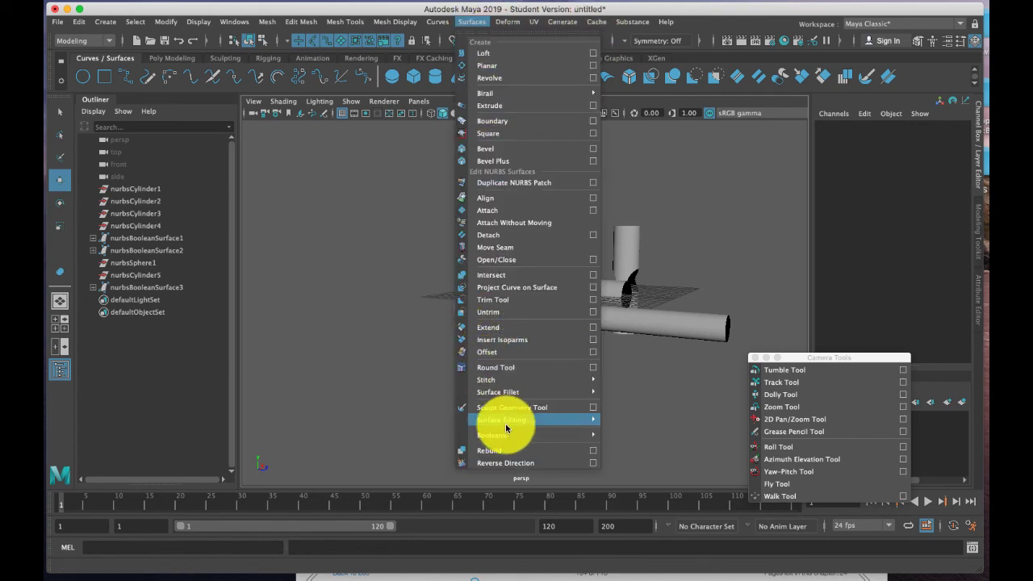
{"action": "mouse_move", "coordinate": [540, 435]}
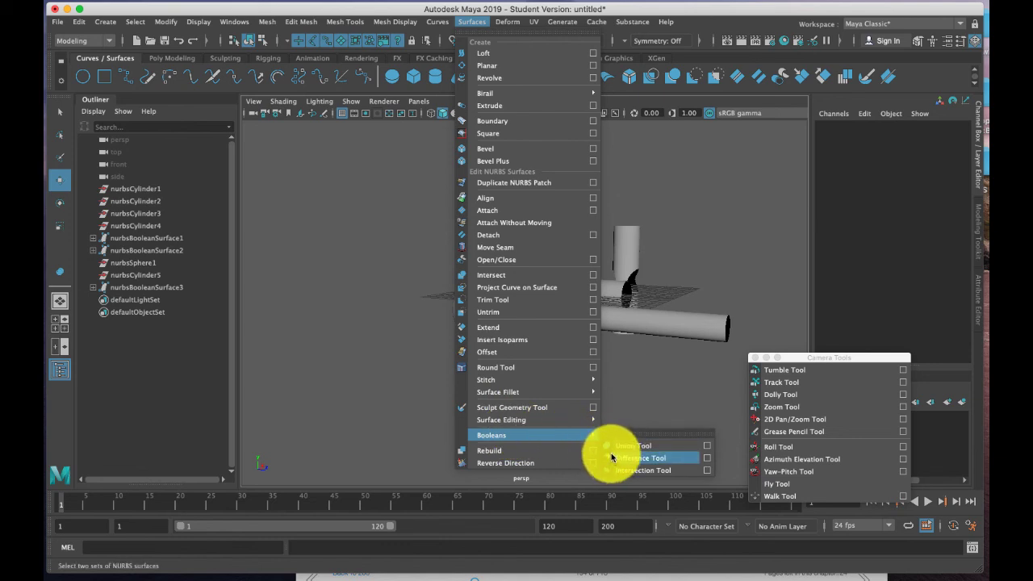
{"action": "left_click", "coordinate": [412, 395]}
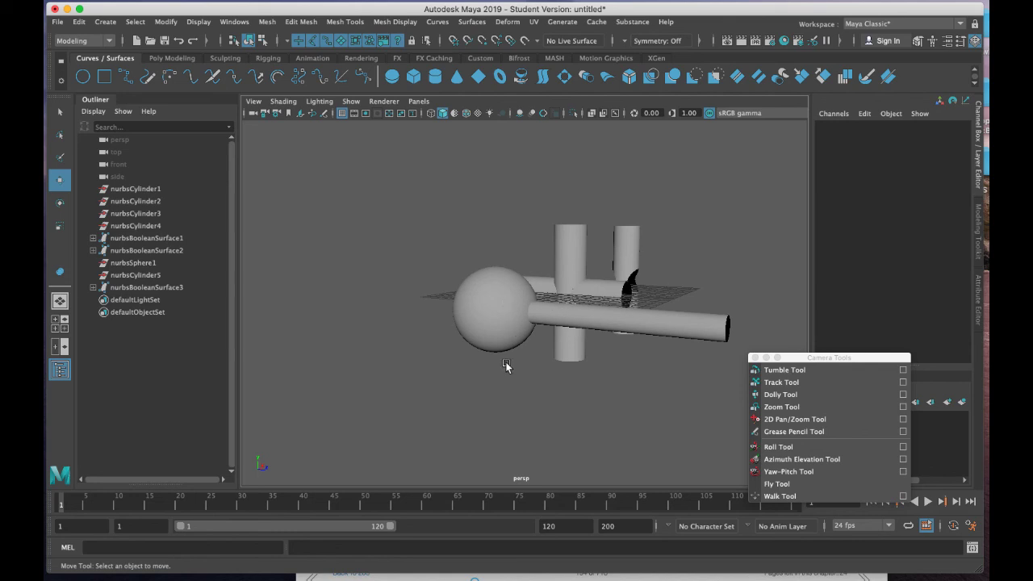
{"action": "left_click_drag", "start_coordinate": [508, 363], "coordinate": [481, 373], "text": "alt"}
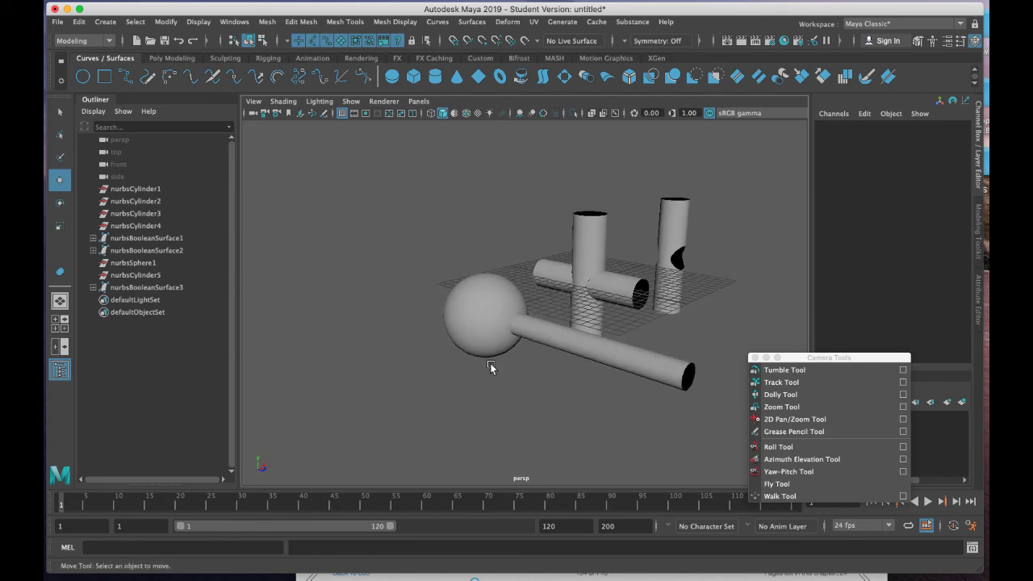